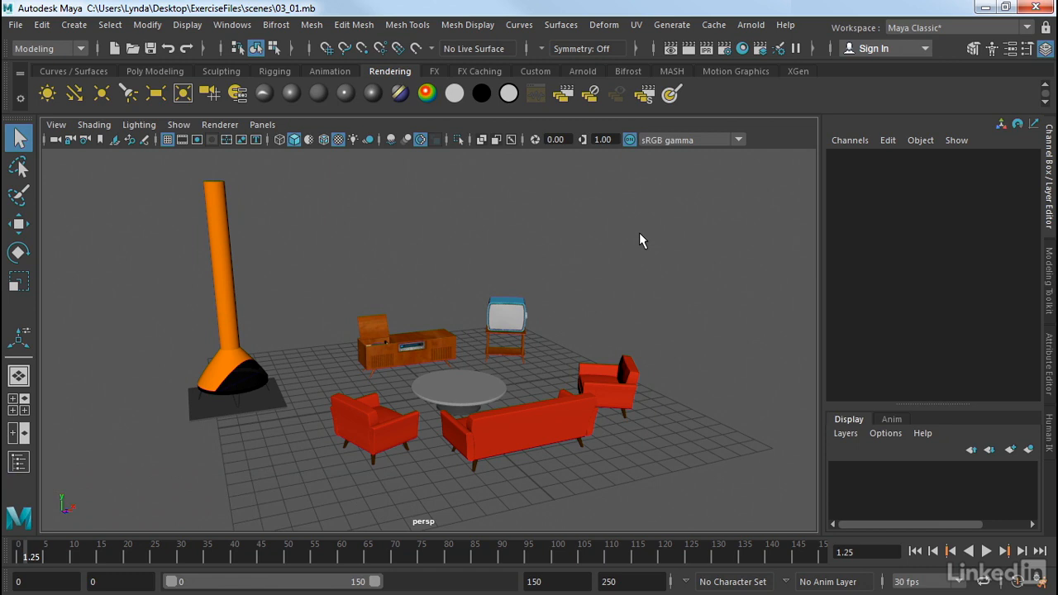
Open the Outliner as a floating window, then close it
left_click(219, 24)
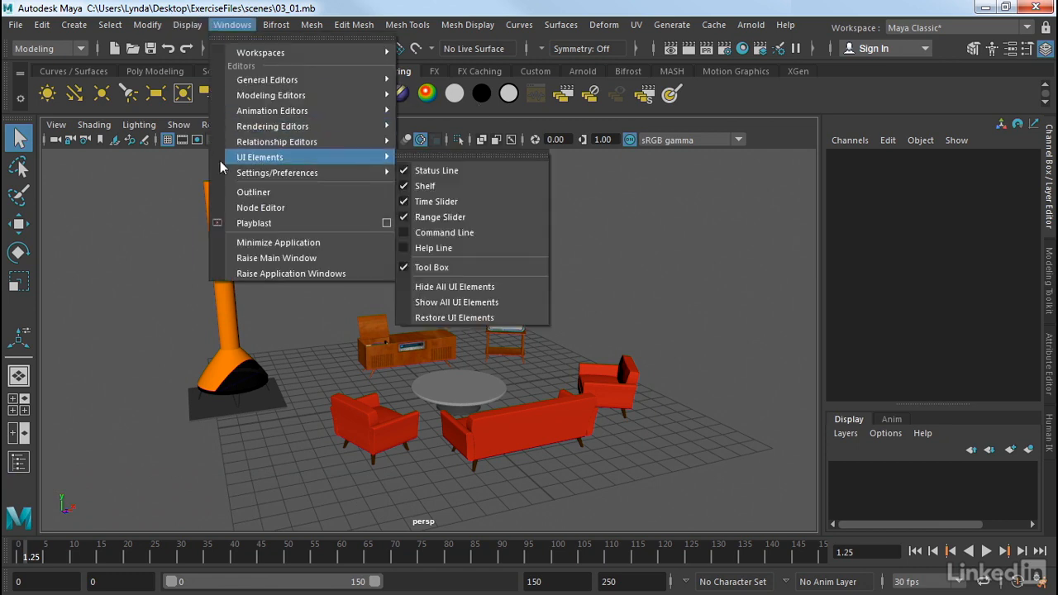
left_click(234, 193)
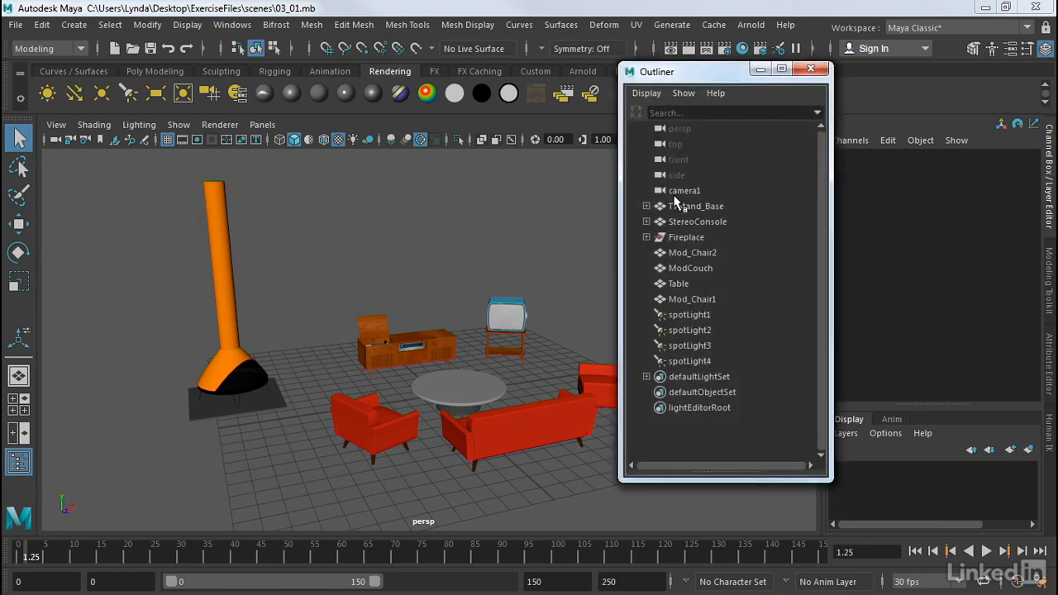
left_click(811, 70)
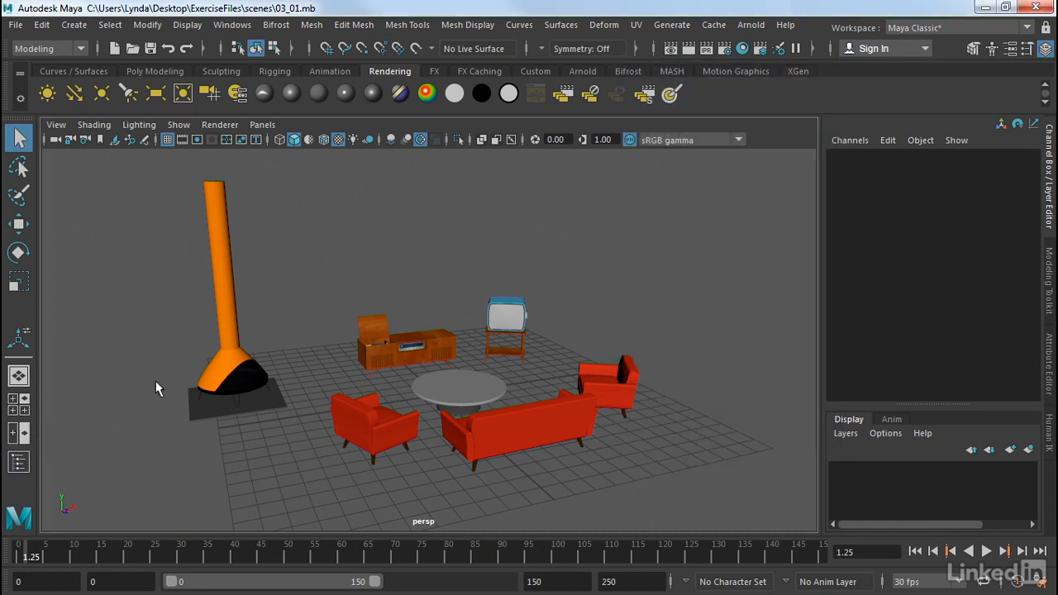
Switch to the side-by-side layout with front and perspective views and narrow the front view pane
left_click(24, 435)
left_click(25, 435)
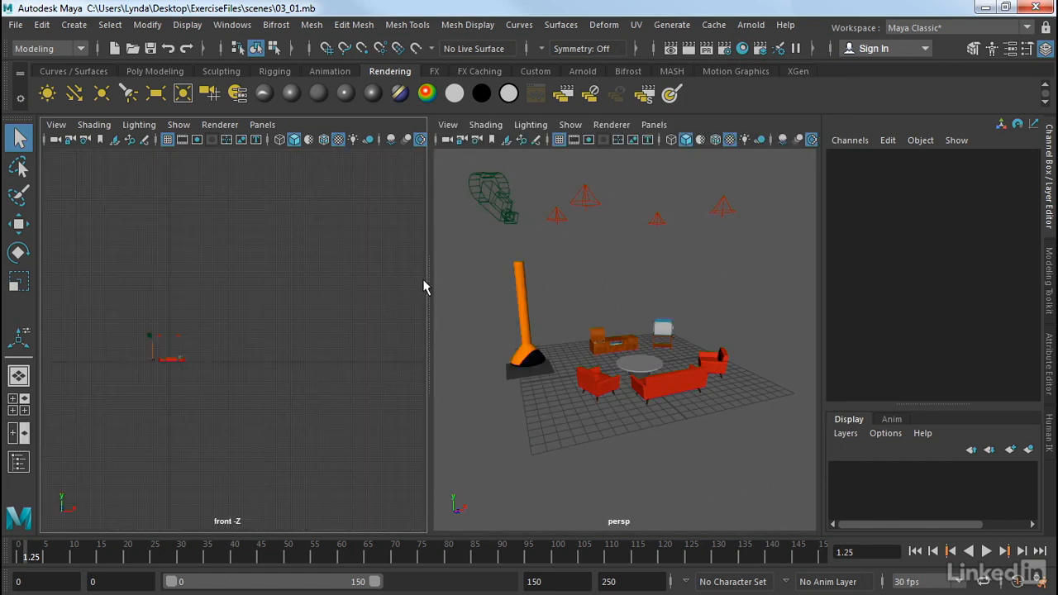
left_click_drag(425, 278, 331, 274)
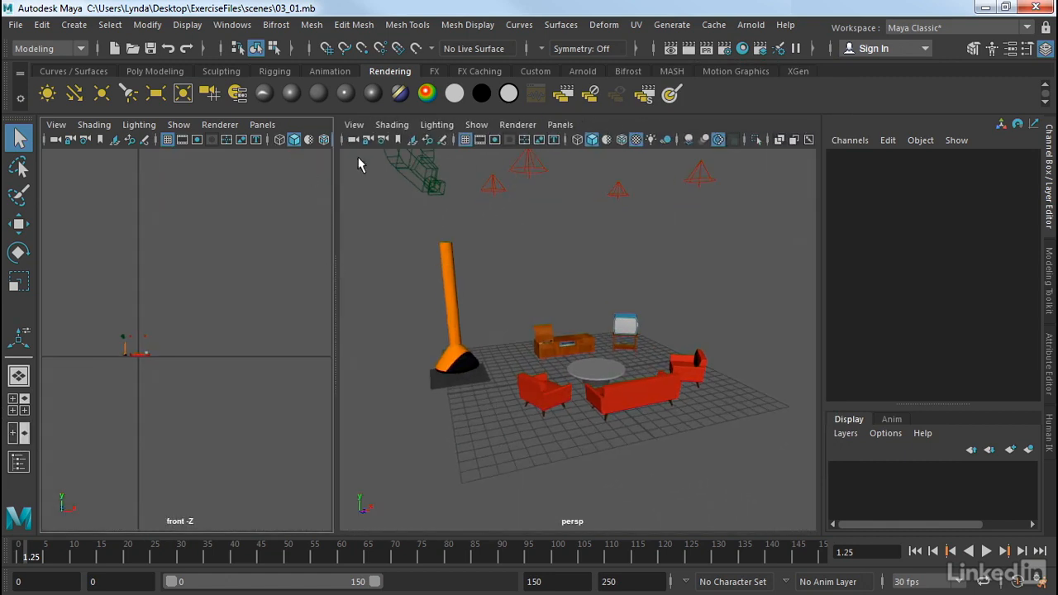
Replace the front view with a docked Outliner, close the duplicate floating Outliner and narrow the docked pane
left_click(262, 125)
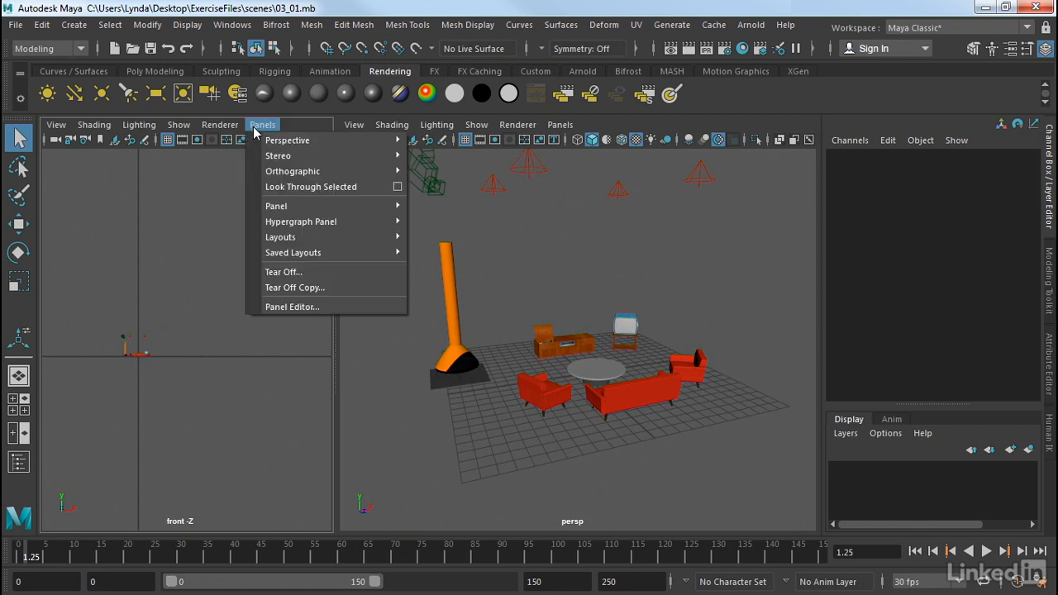
mouse_move(277, 156)
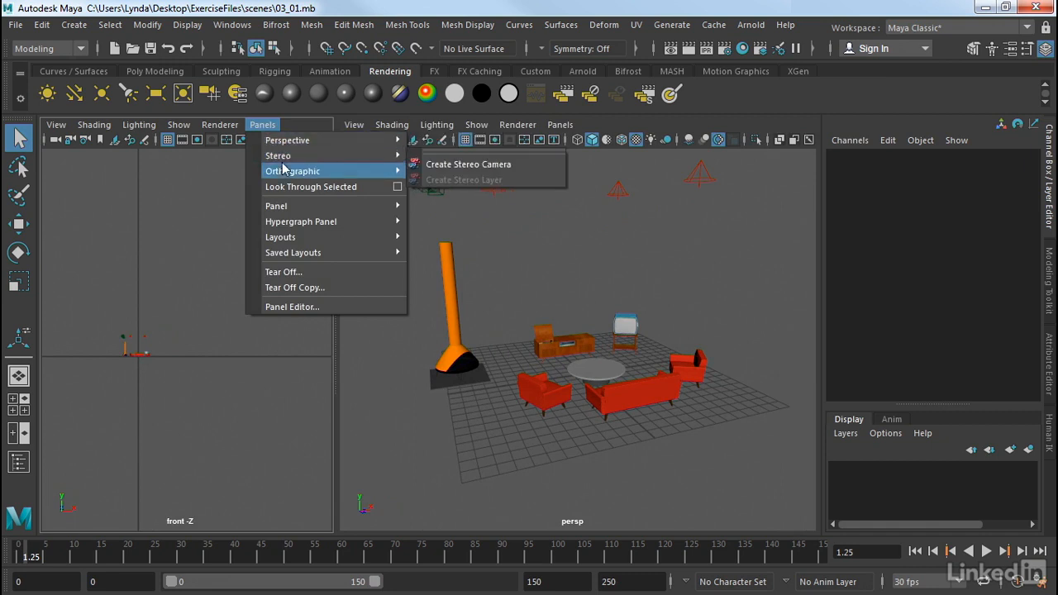
mouse_move(284, 173)
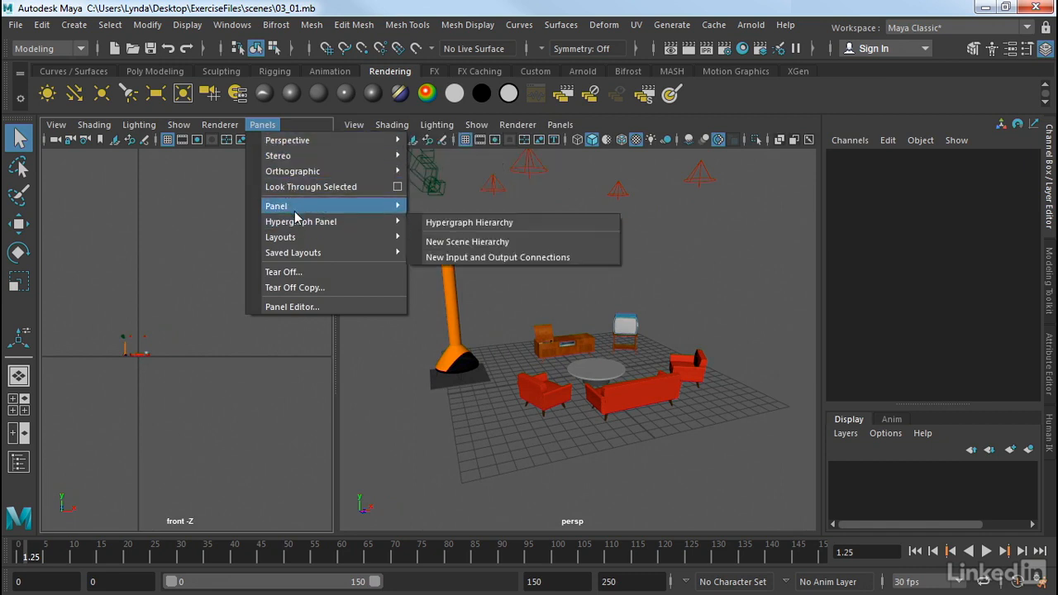
mouse_move(287, 214)
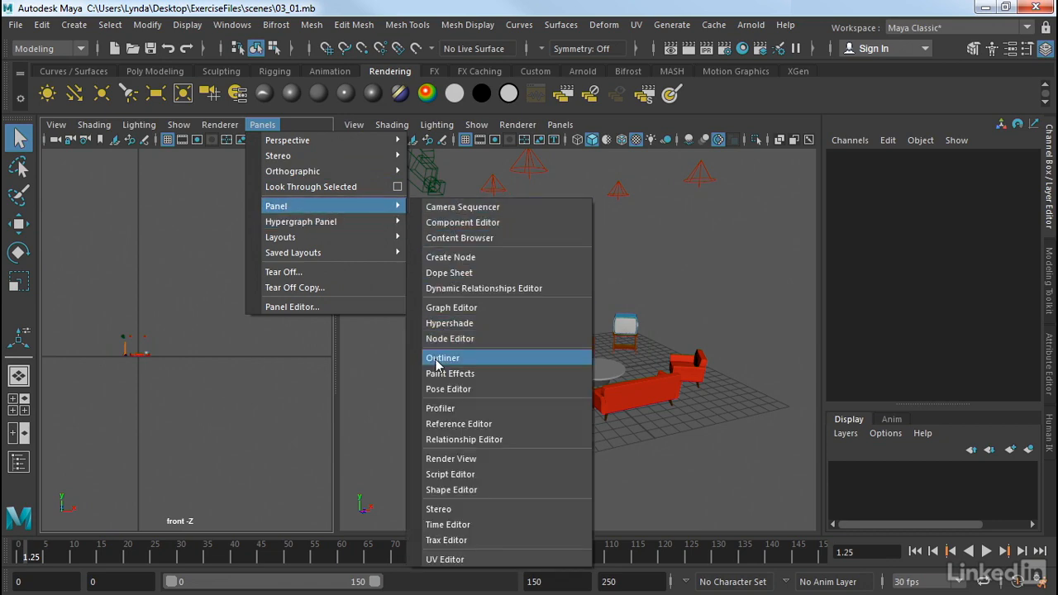
left_click(437, 365)
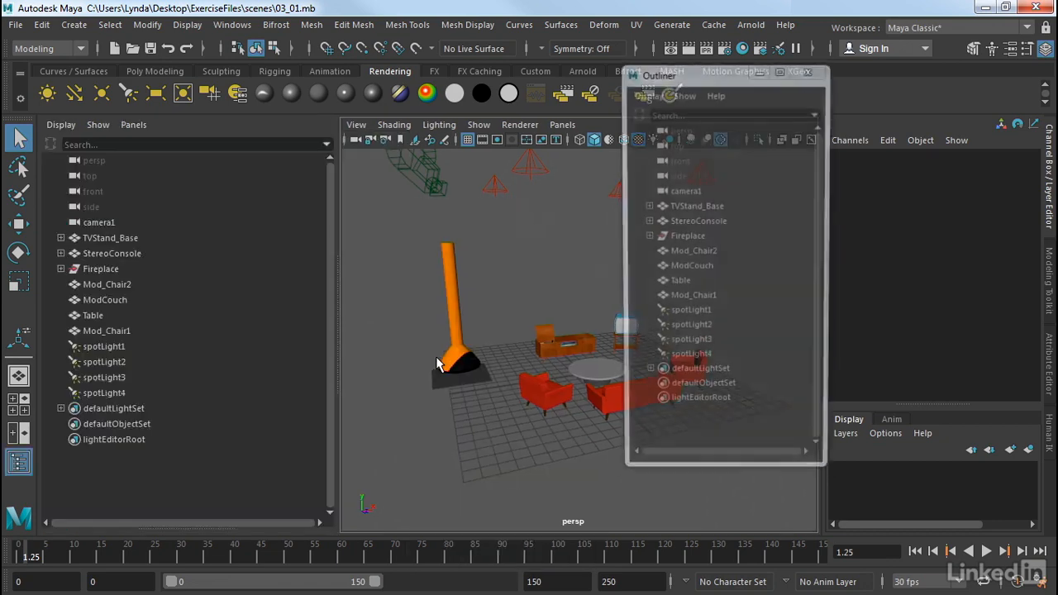
left_click(807, 69)
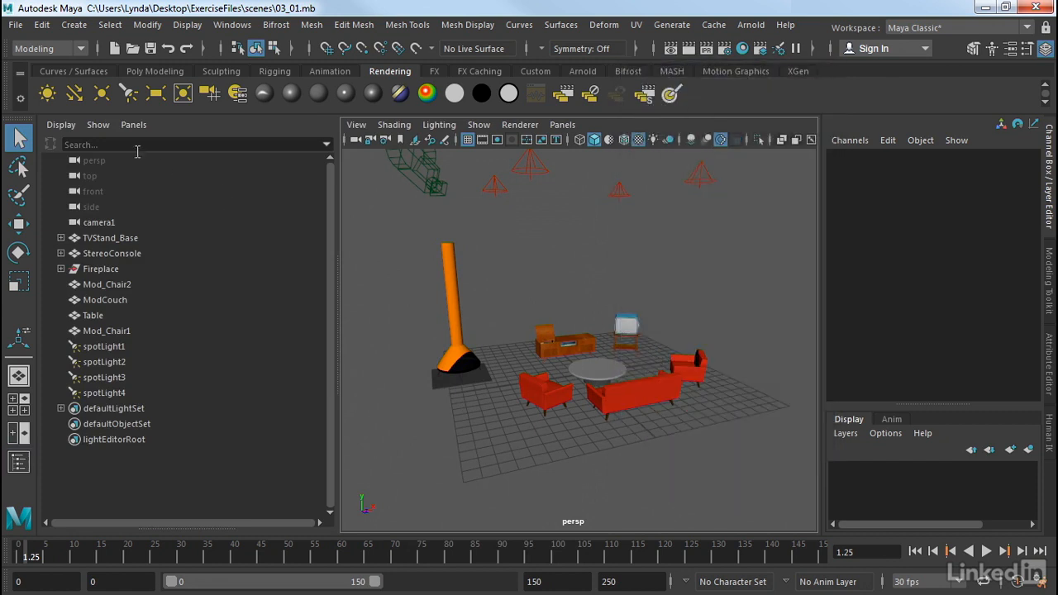
left_click_drag(338, 191, 243, 191)
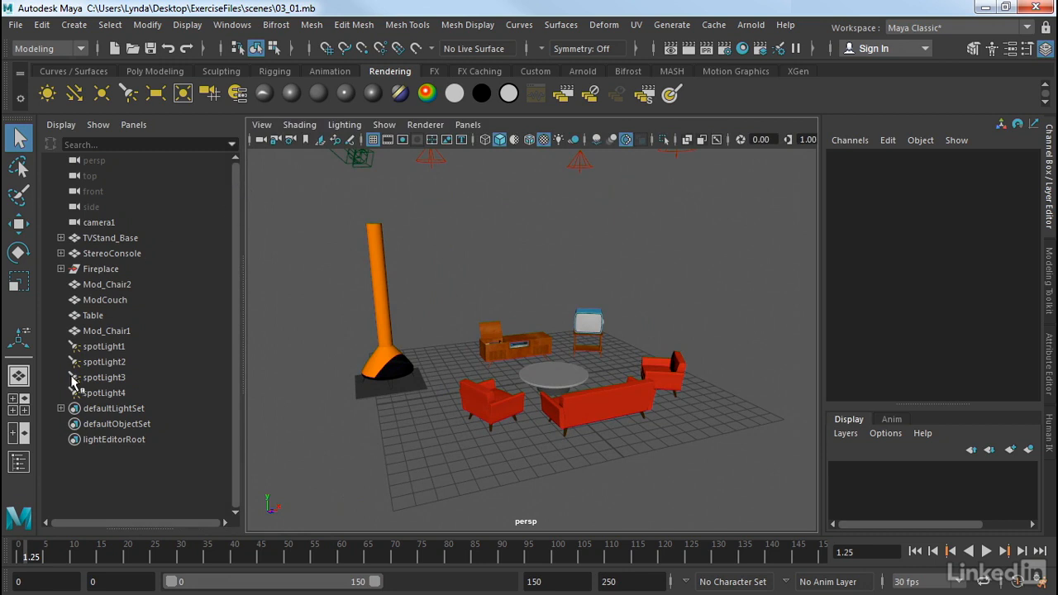
Restore the single perspective view and open the Outliner as a floating window placed beside the furniture
left_click(19, 376)
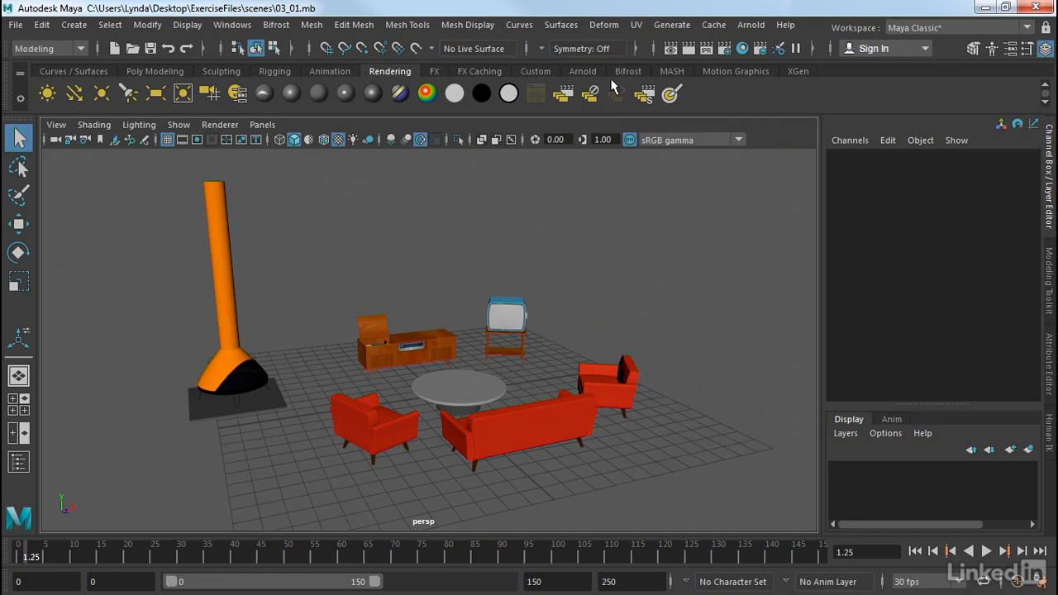
left_click(233, 24)
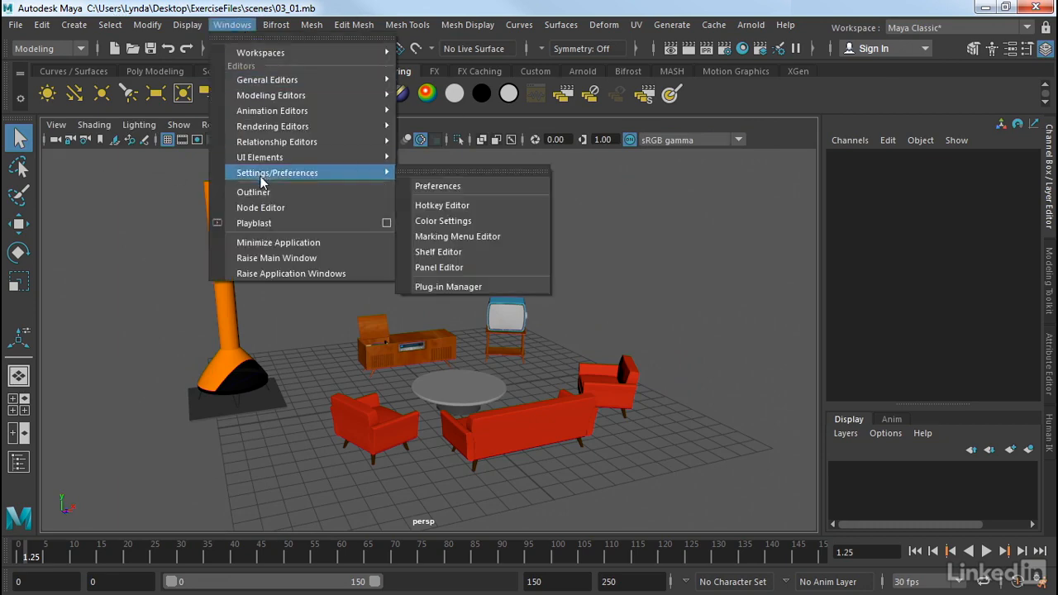
left_click(256, 189)
left_click_drag(732, 79, 789, 86)
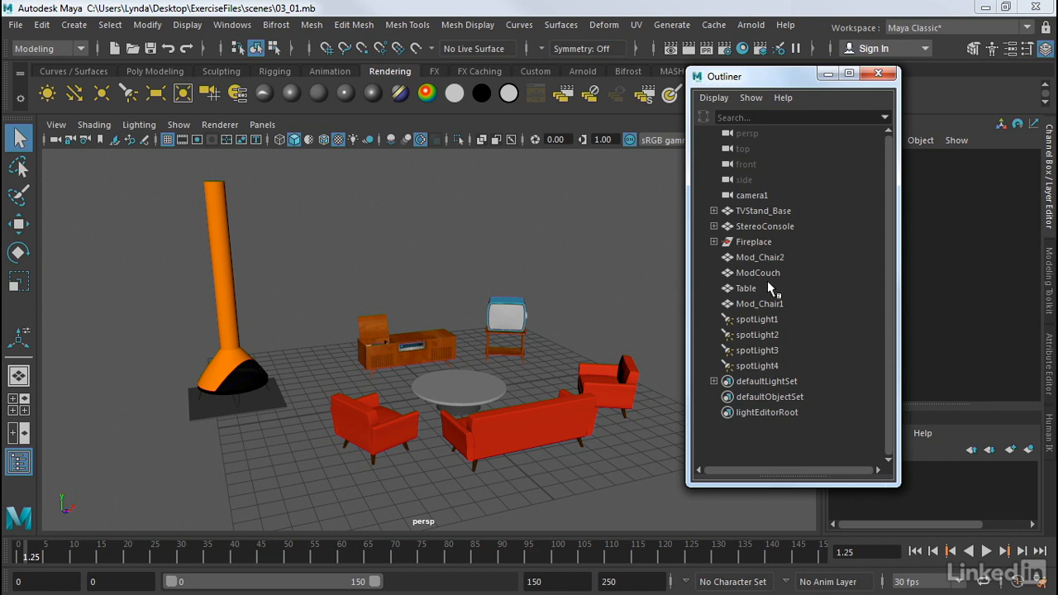
Select ModCouch, Mod_Chair2 and Mod_Chair1 one at a time in the Outliner
left_click(748, 273)
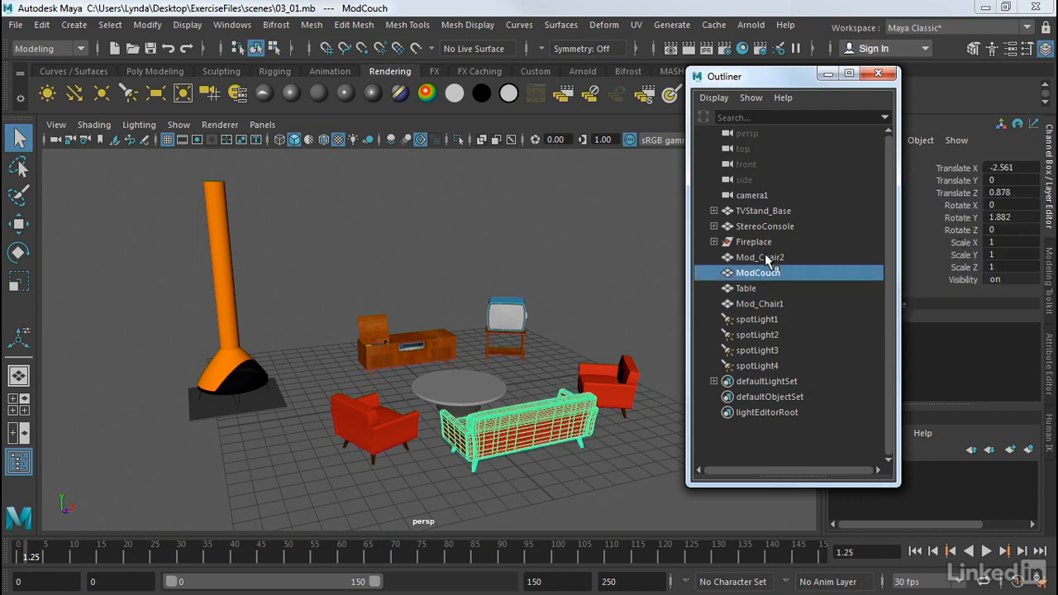
left_click(766, 258)
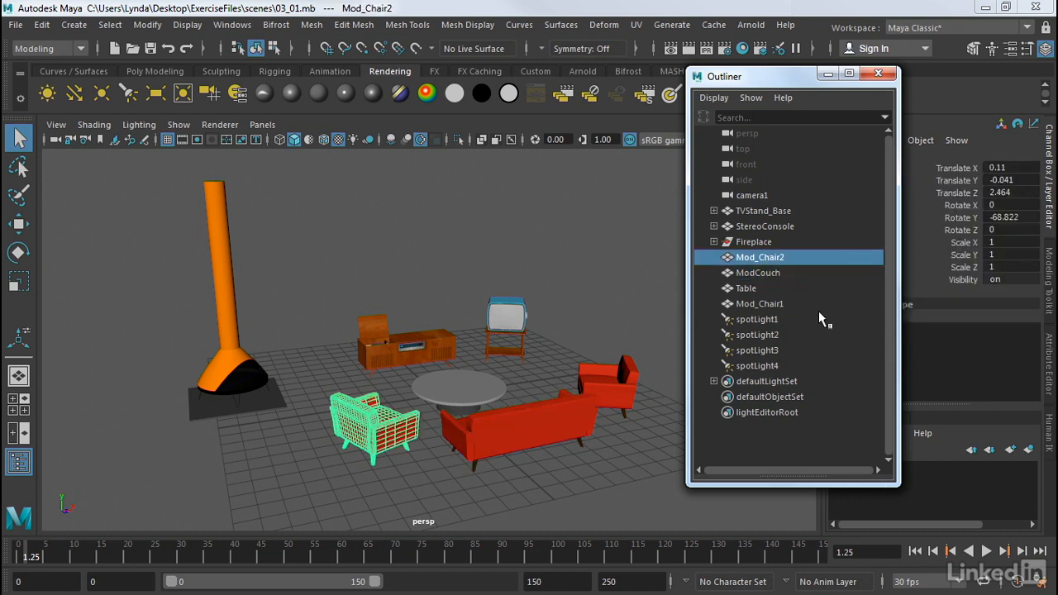
left_click(754, 304)
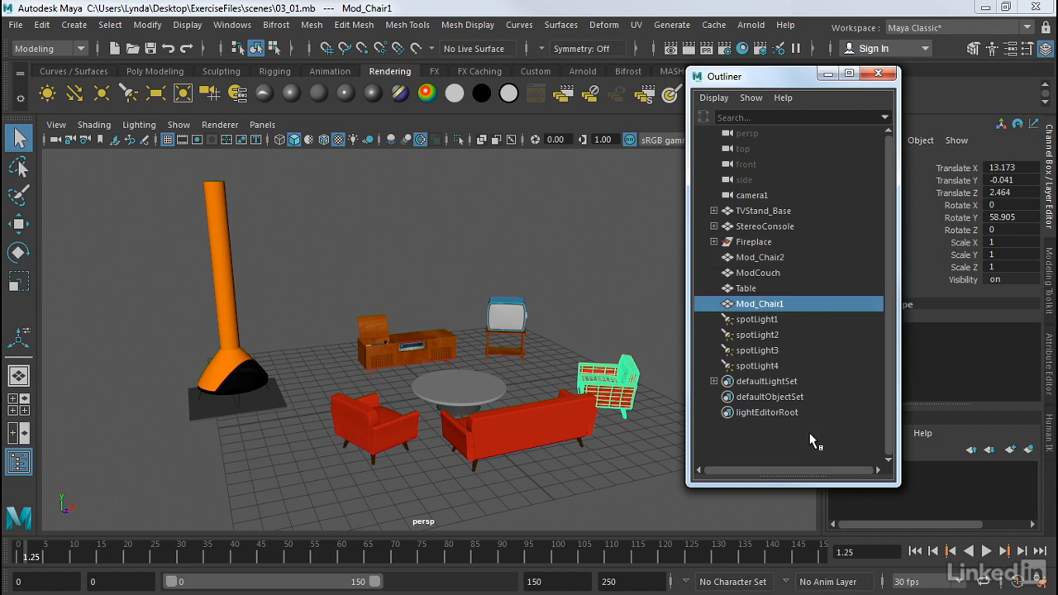
Add Table, ModCouch and Mod_Chair2 to the Mod_Chair1 selection in the Outliner, then clear the selection
left_click(744, 288, "ctrl")
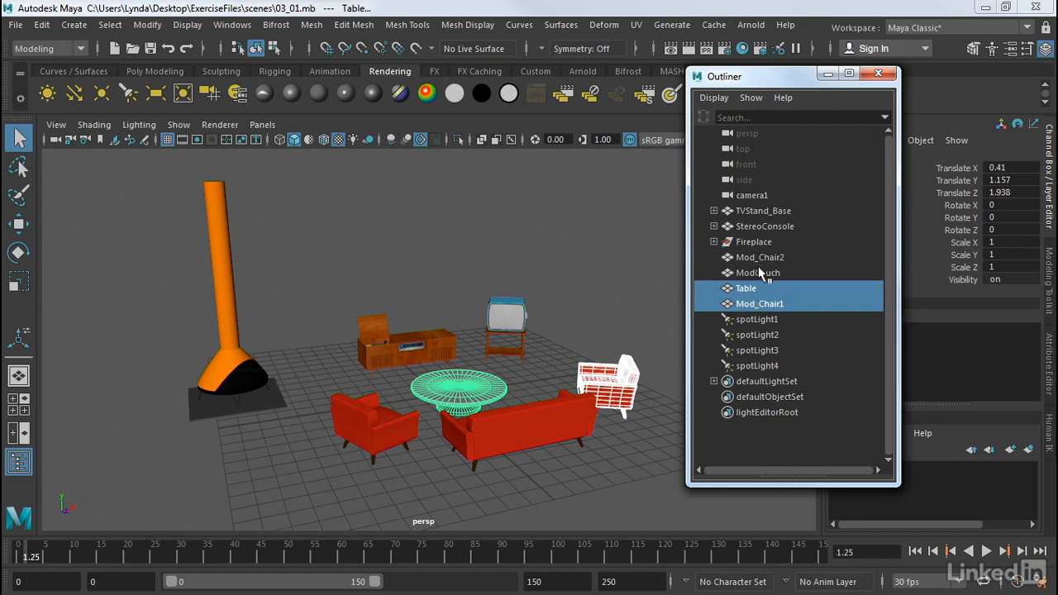
left_click(759, 271, "ctrl")
left_click(759, 257, "ctrl")
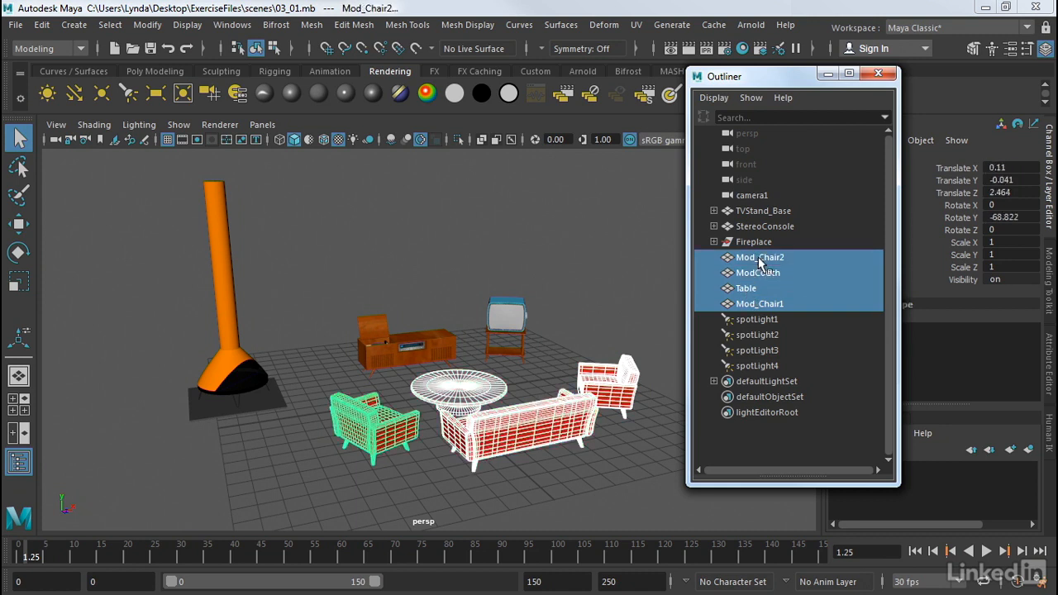
left_click(800, 449)
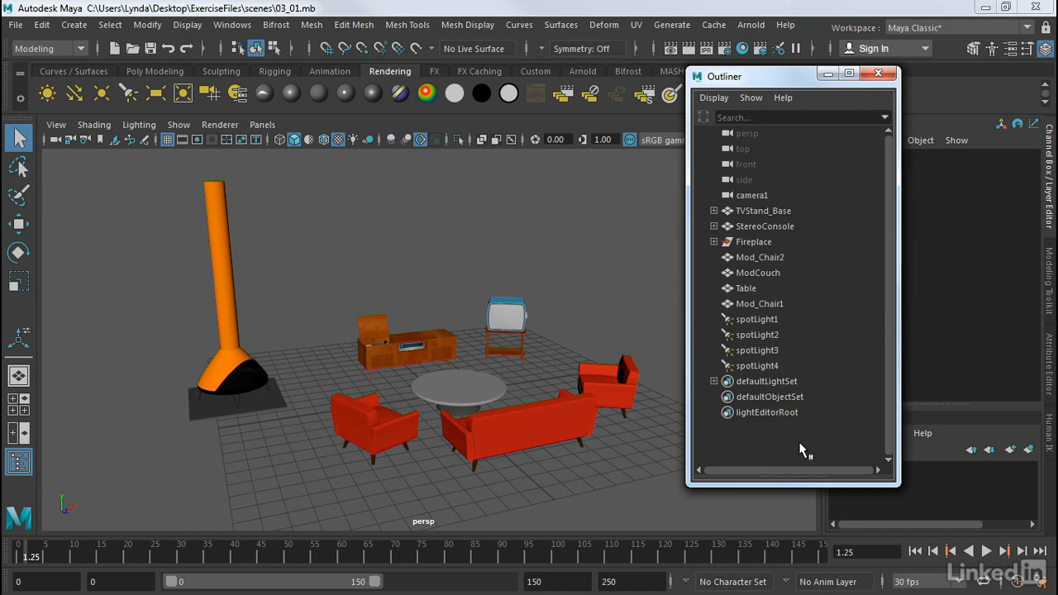
Select the whole Outliner range from TVStand_Base through Mod_Chair1, then deselect everything
left_click(759, 213)
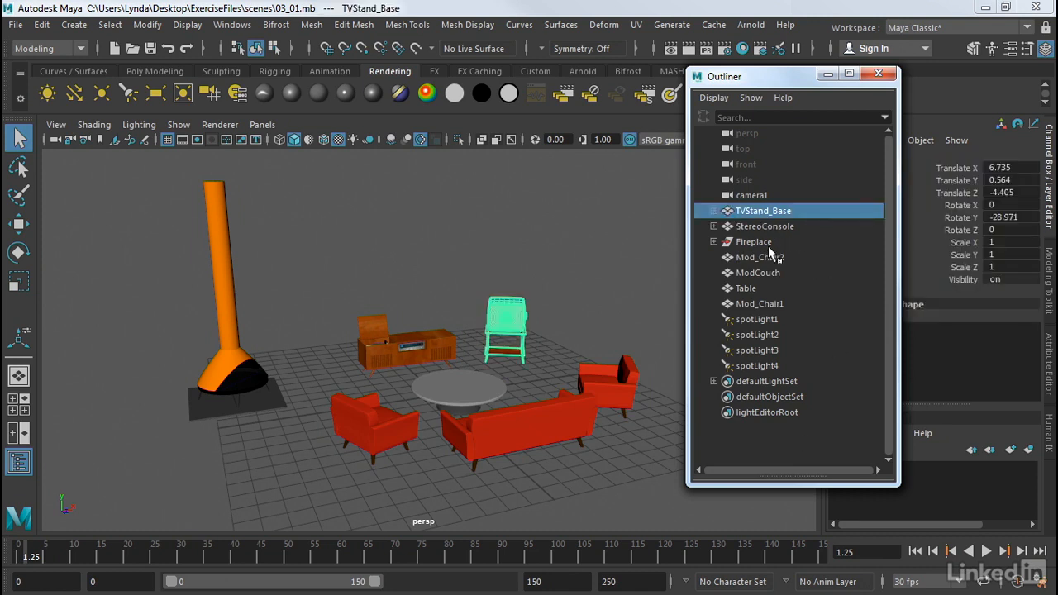
left_click(759, 303, "shift")
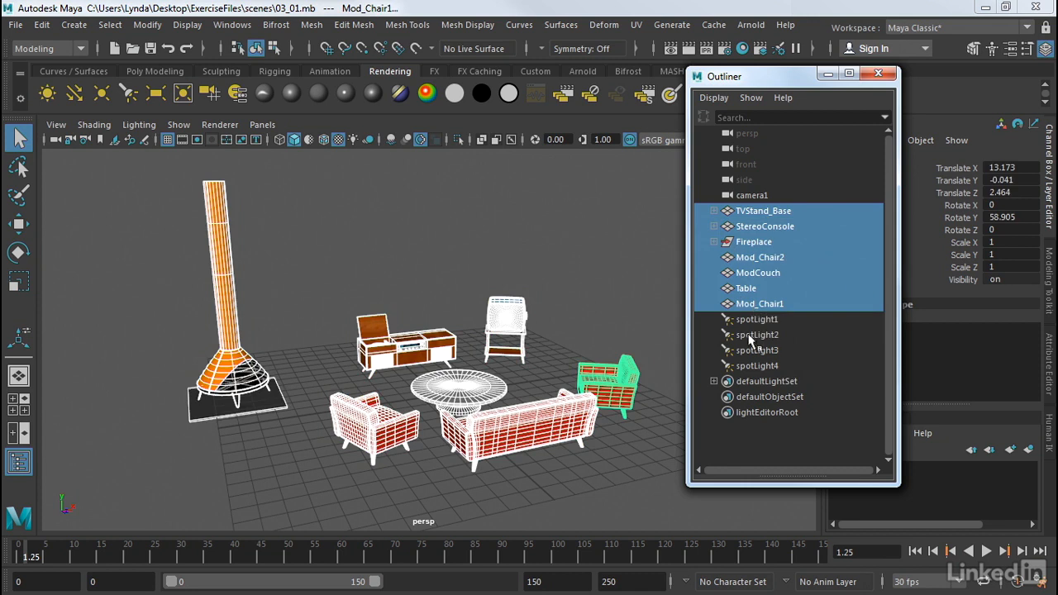
left_click(816, 429)
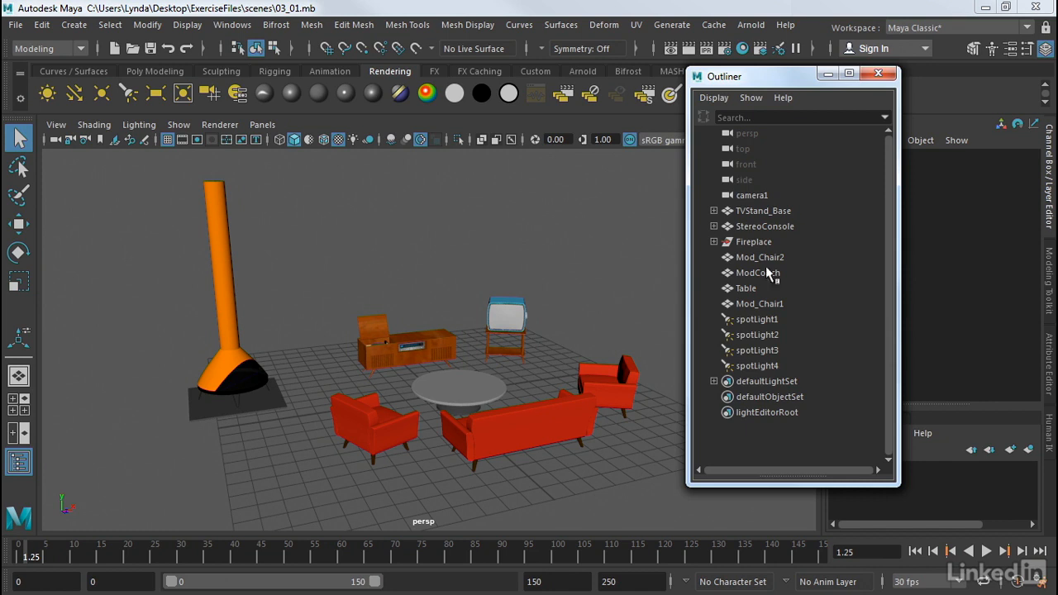
Select the non-adjacent Outliner objects TVStand_Base, Table, Mod_Chair1 and Mod_Chair2 together, then drop that selection
left_click(754, 213)
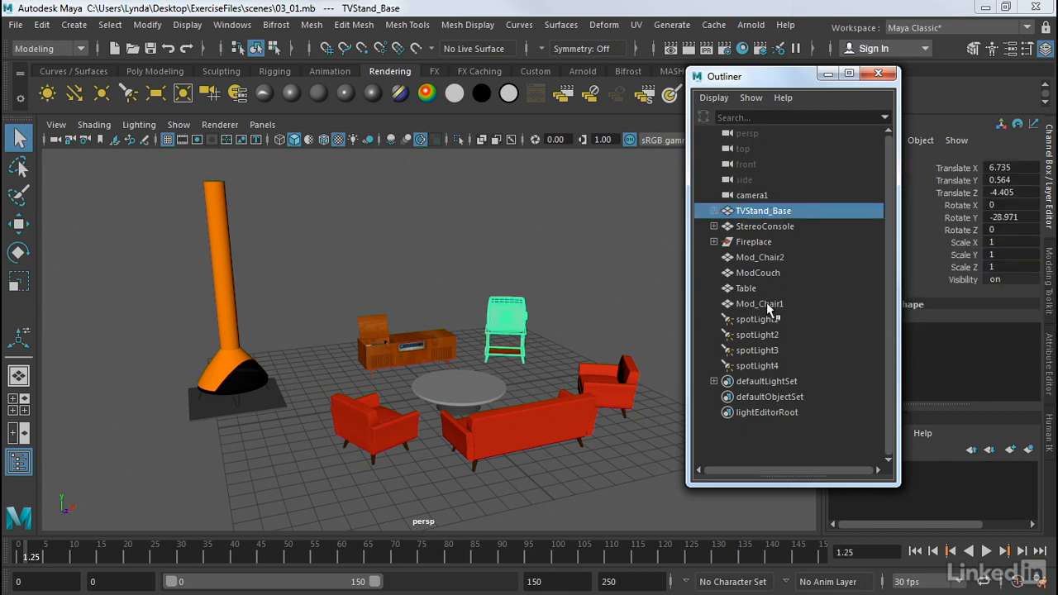
left_click(746, 289, "ctrl")
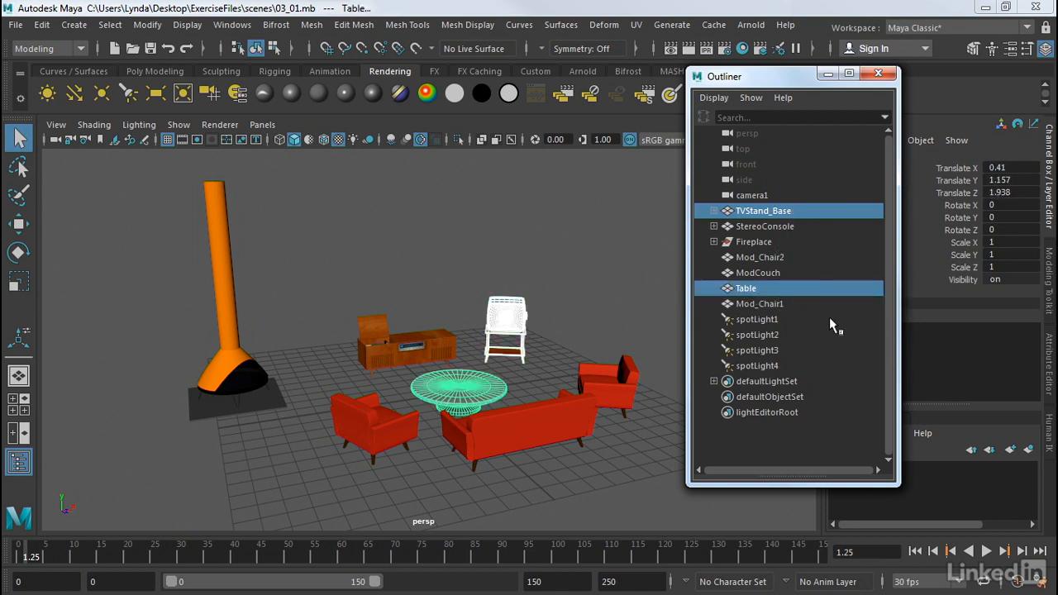
left_click(761, 304, "ctrl")
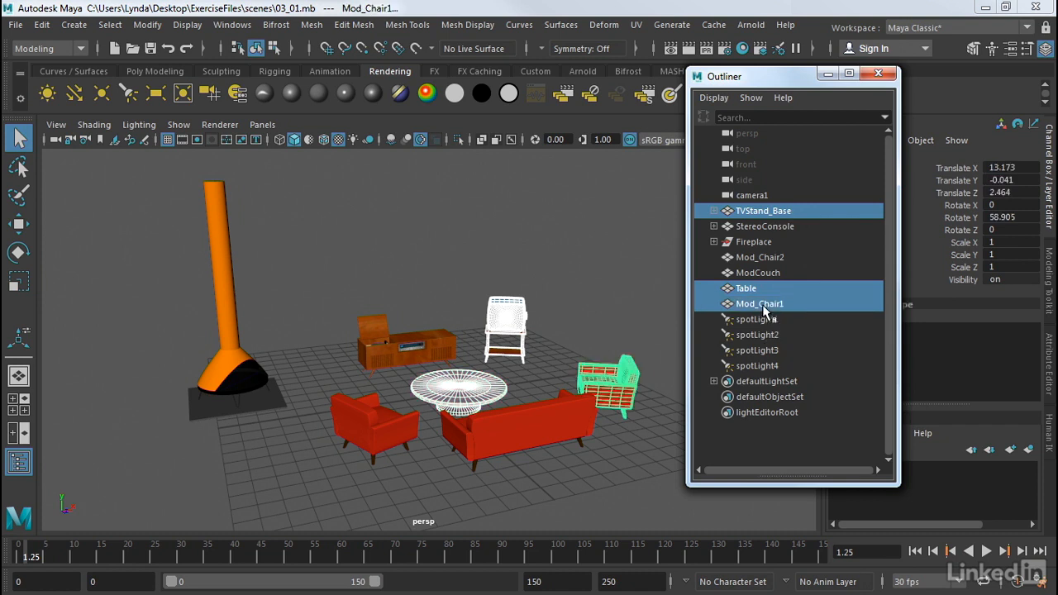
left_click(762, 305, "ctrl")
left_click(761, 305, "ctrl")
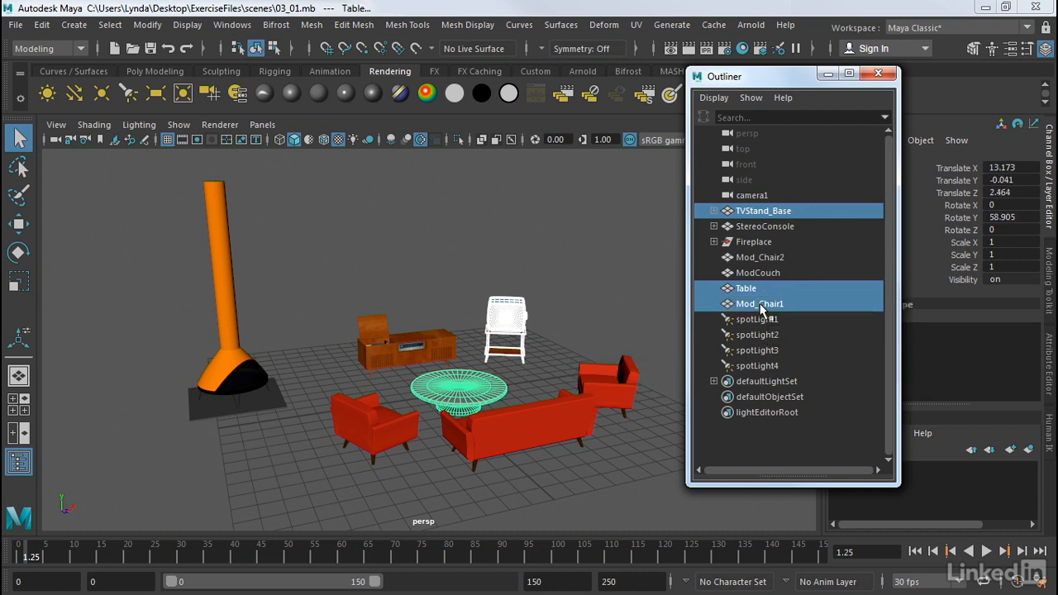
left_click(758, 257, "ctrl")
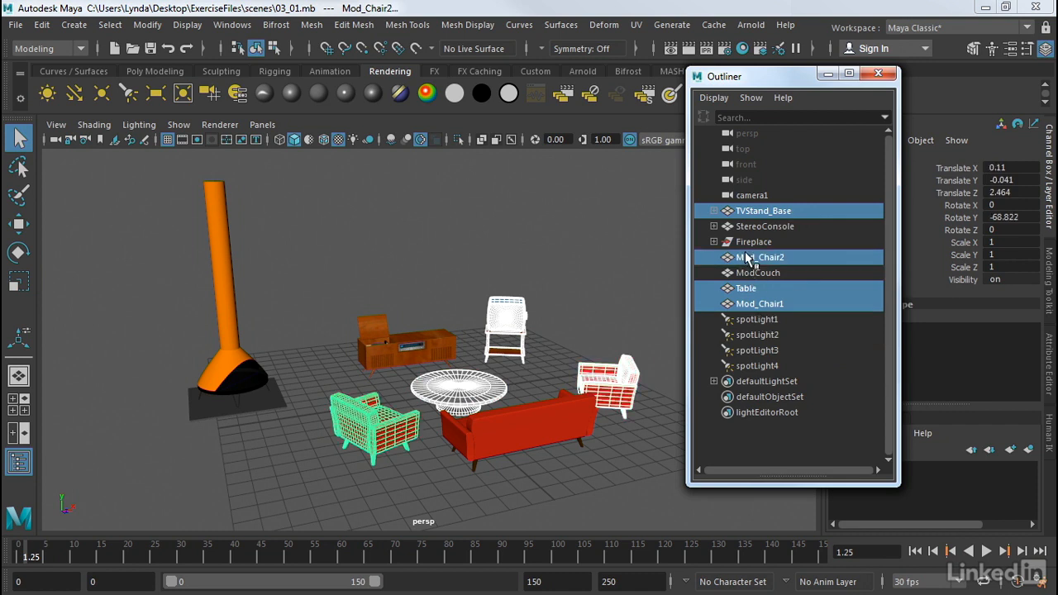
left_click(829, 366)
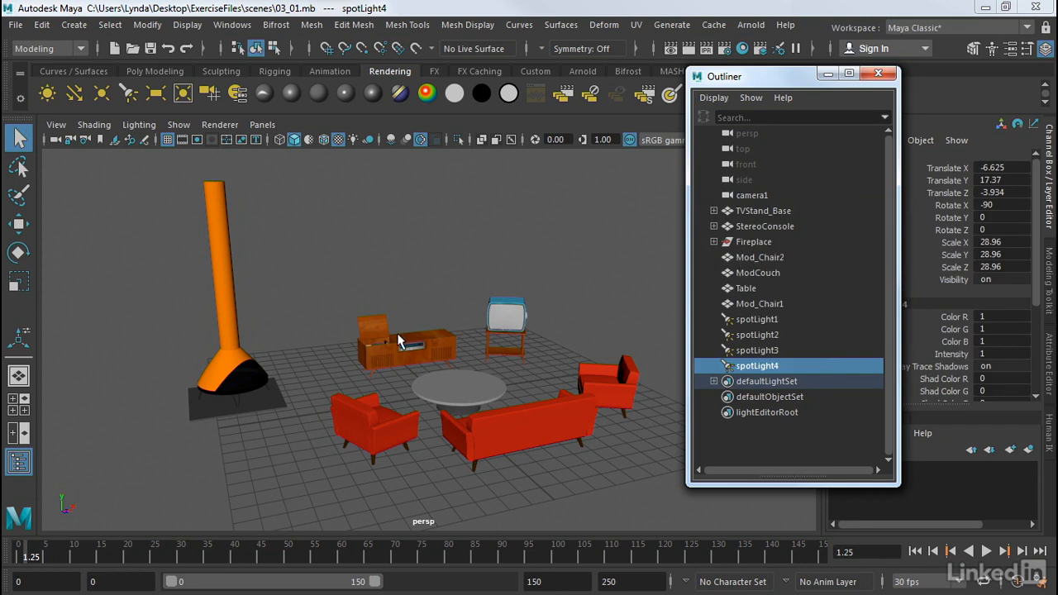
Select the stereo console in the perspective view and frame it
right_click_drag(529, 292, 821, 322, "alt")
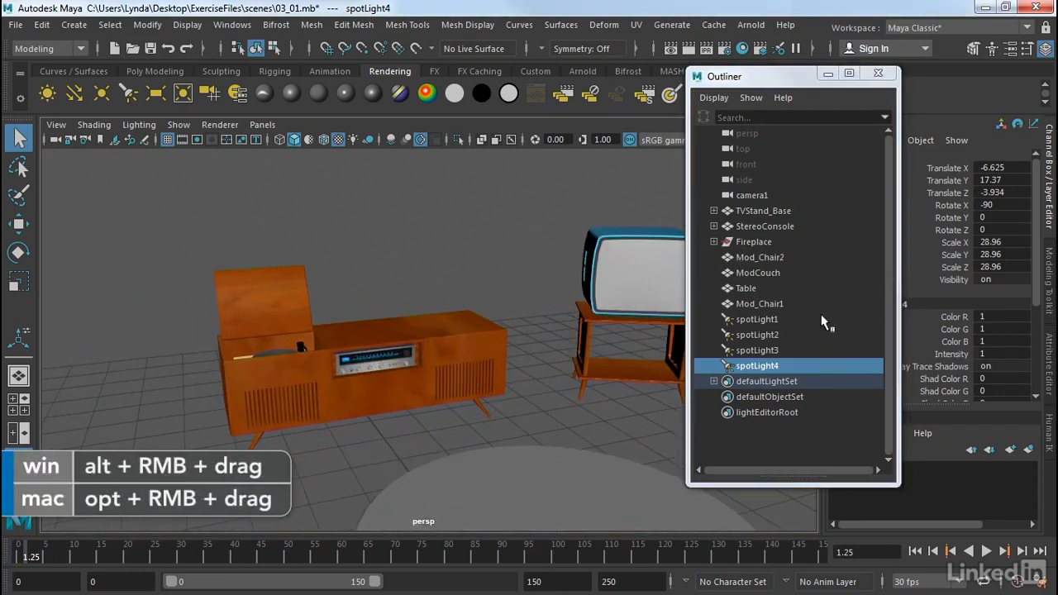
right_click_drag(464, 299, 644, 272, "alt")
left_click(462, 339)
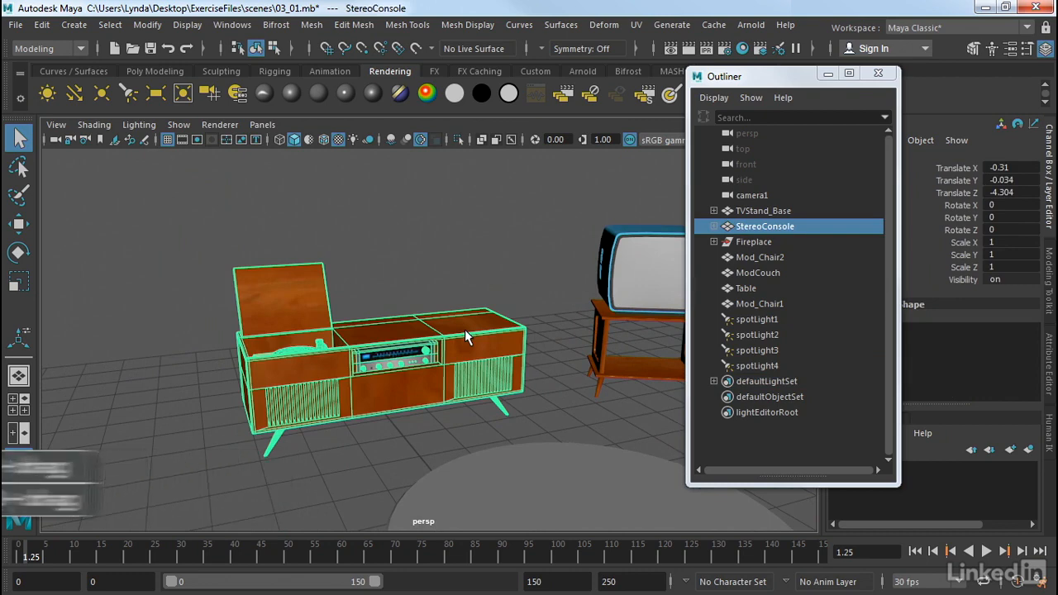
key("f")
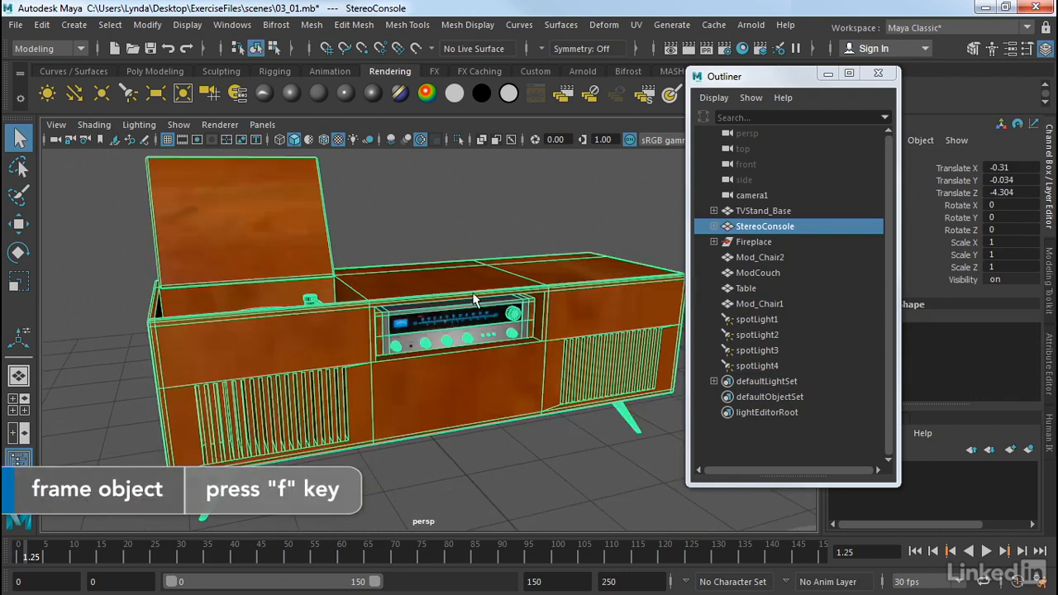
Expand the StereoConsole hierarchy in the Outliner to list its child objects
mouse_move(508, 237)
left_mouse_down("alt")
mouse_move(508, 248)
mouse_move(518, 246)
left_mouse_up("alt")
right_click_drag(519, 246, 440, 243, "alt")
left_click_drag(441, 245, 449, 241, "alt")
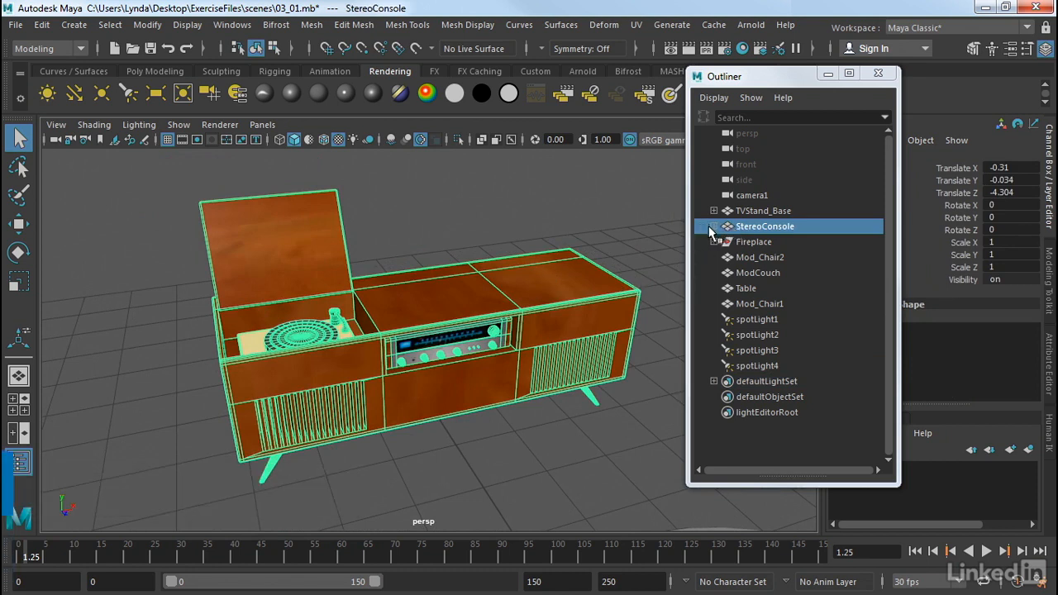
left_click(713, 227)
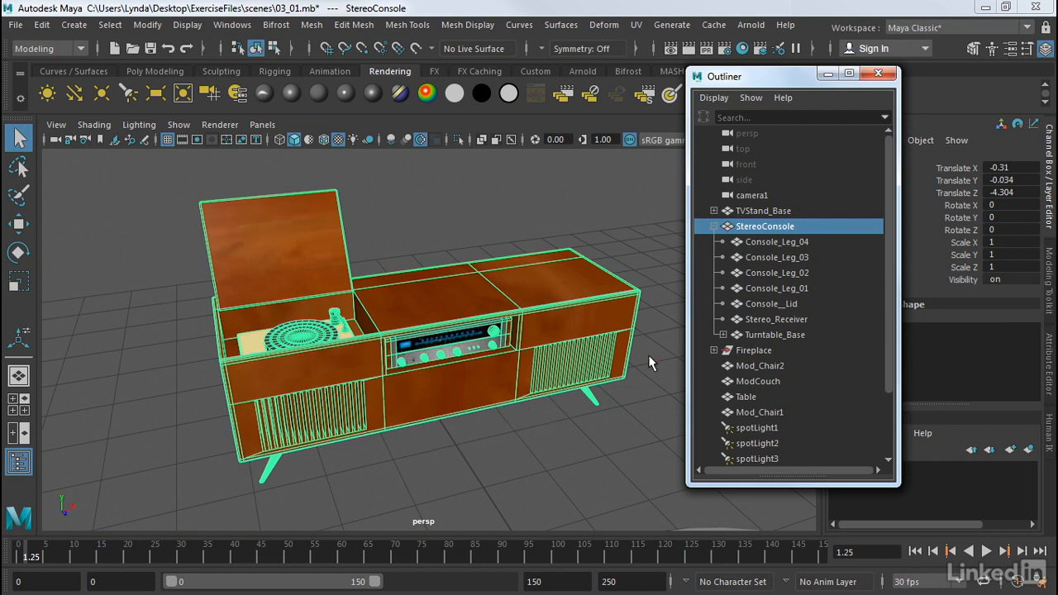
Select Console_Leg_04, Console_Leg_03, Console_Leg_02, Console_Leg_01, Console__Lid and Stereo_Receiver one after another in the Outliner
left_click(763, 243)
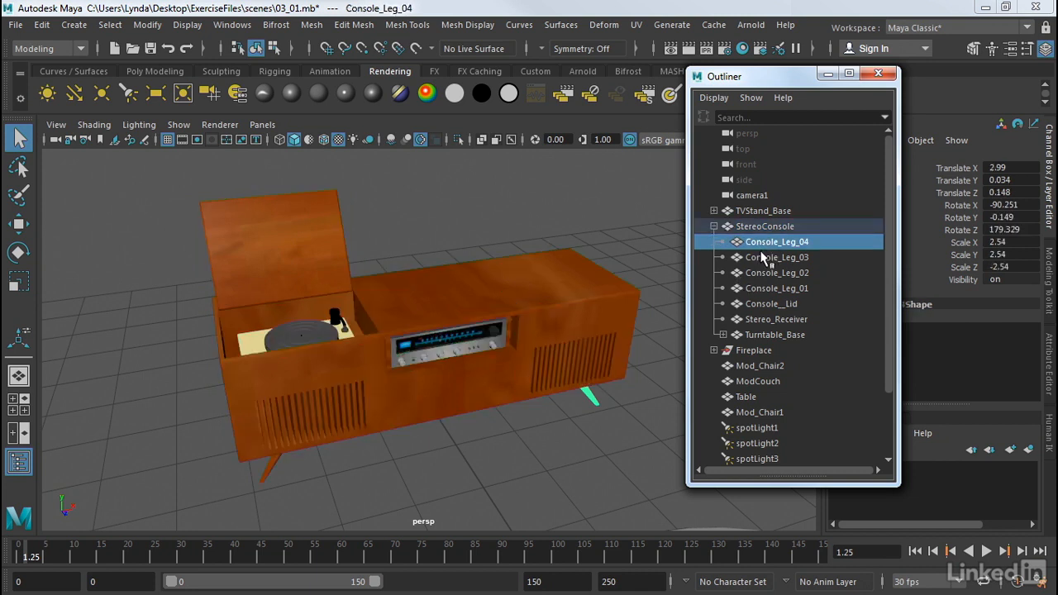
left_click(761, 258)
left_click(768, 273)
left_click(769, 288)
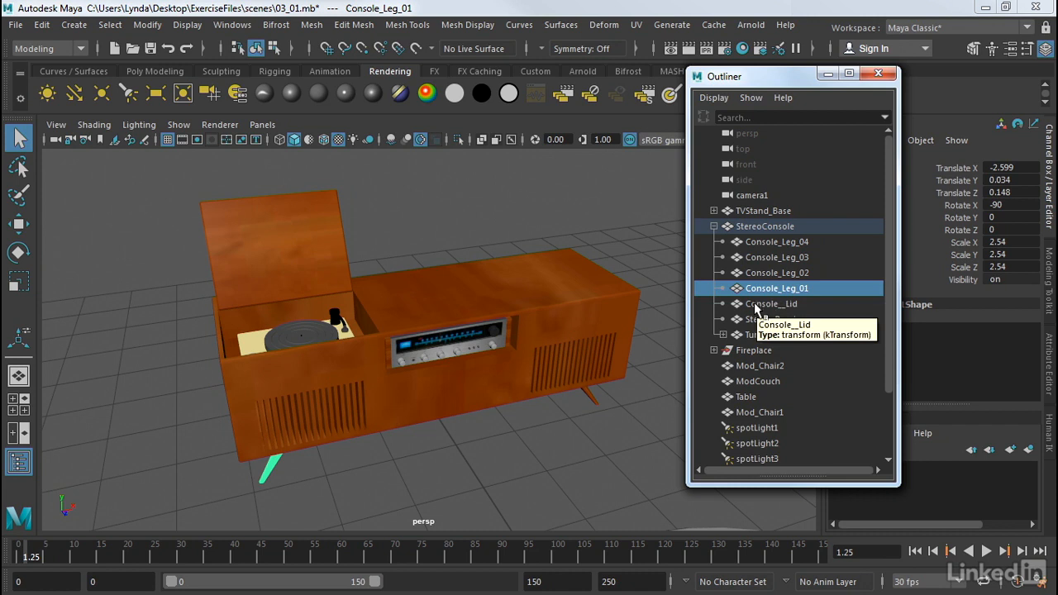
left_click(755, 306)
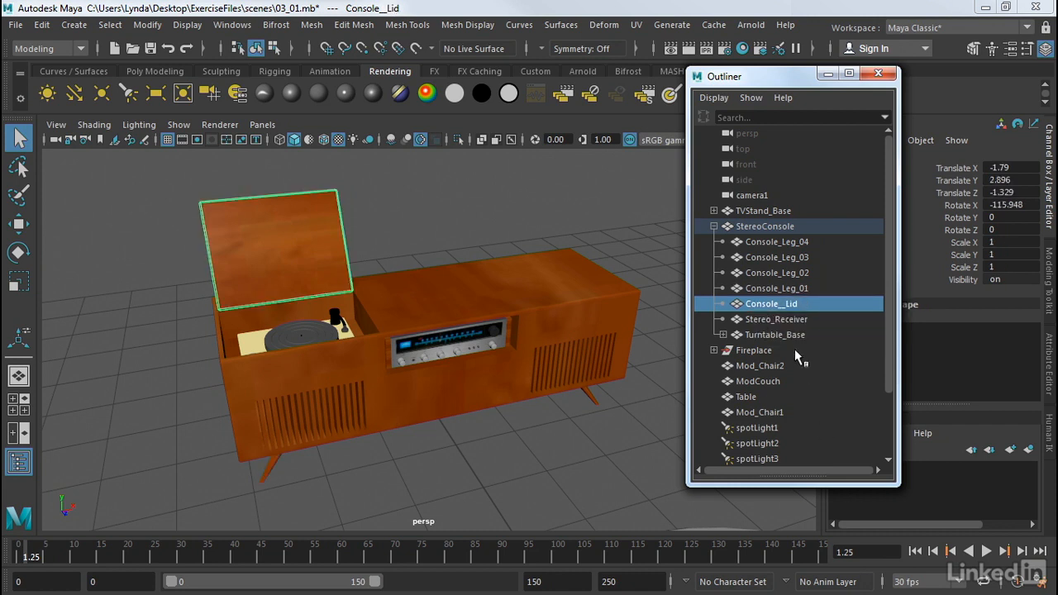
left_click(776, 321)
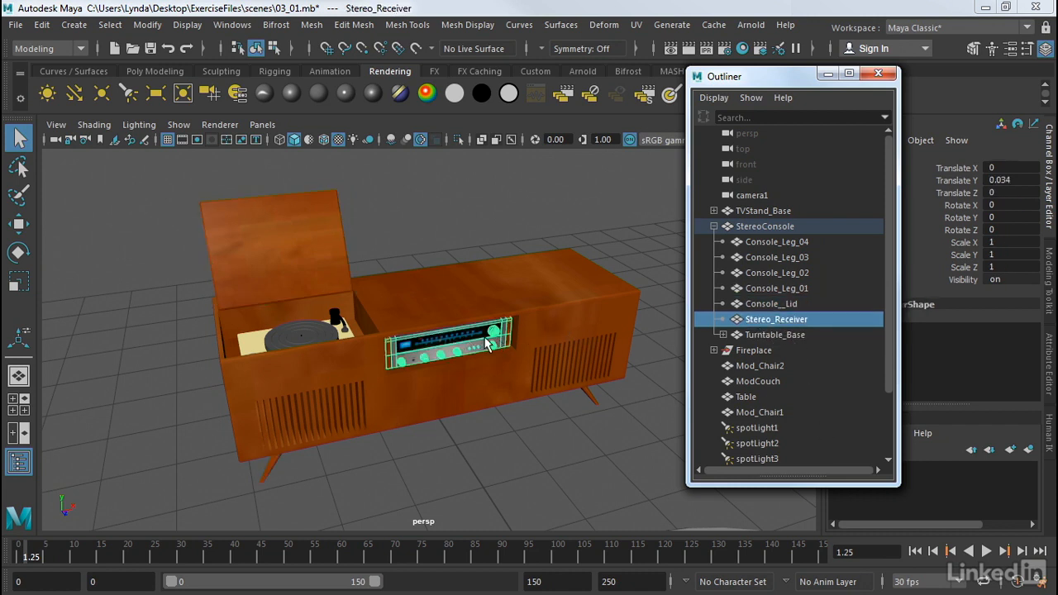
Select Turntable_Base in the Outliner and expand its hierarchy to list its child objects
left_click(756, 336)
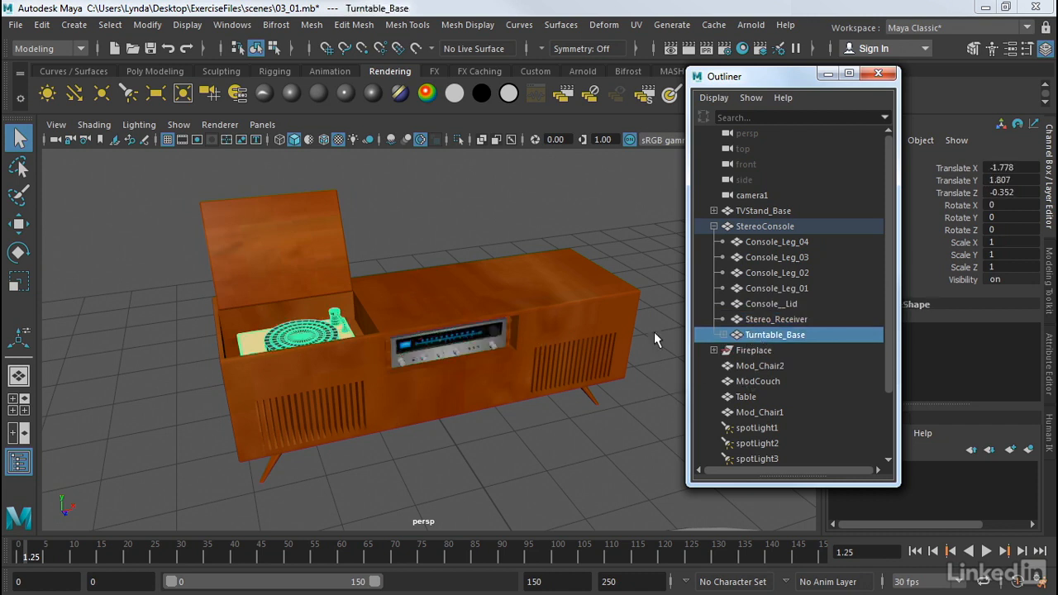
left_click_drag(369, 300, 359, 324, "alt")
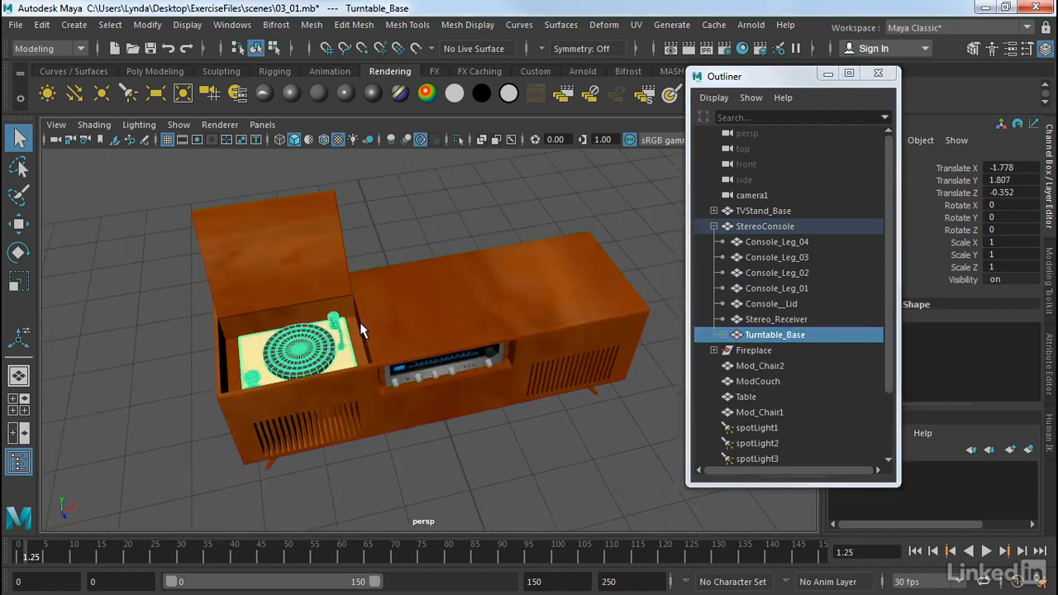
middle_click_drag(333, 304, 557, 339, "alt")
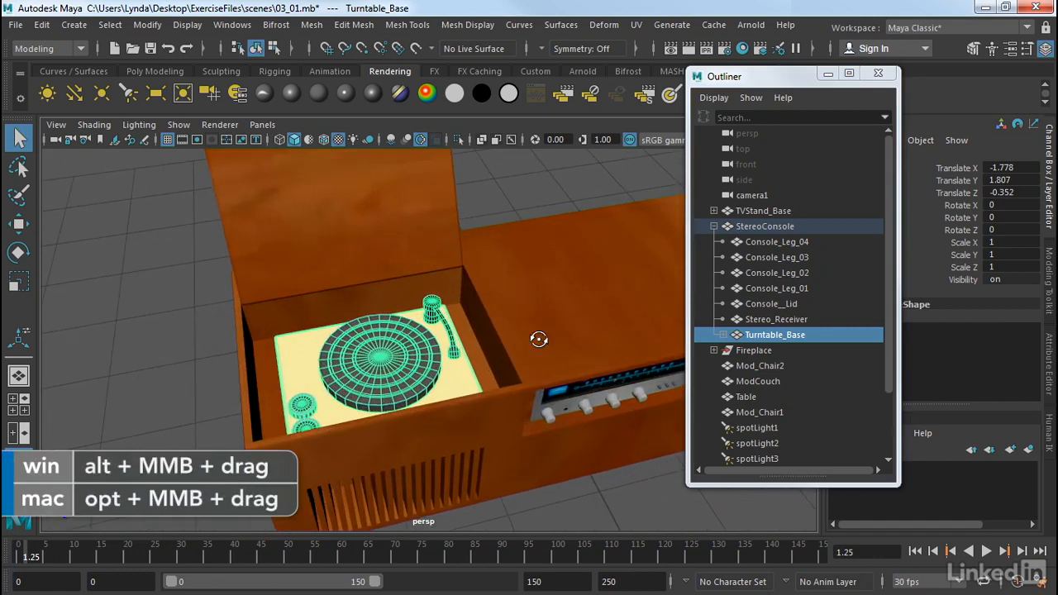
left_click_drag(538, 339, 535, 348, "alt")
middle_click_drag(536, 348, 537, 324, "alt")
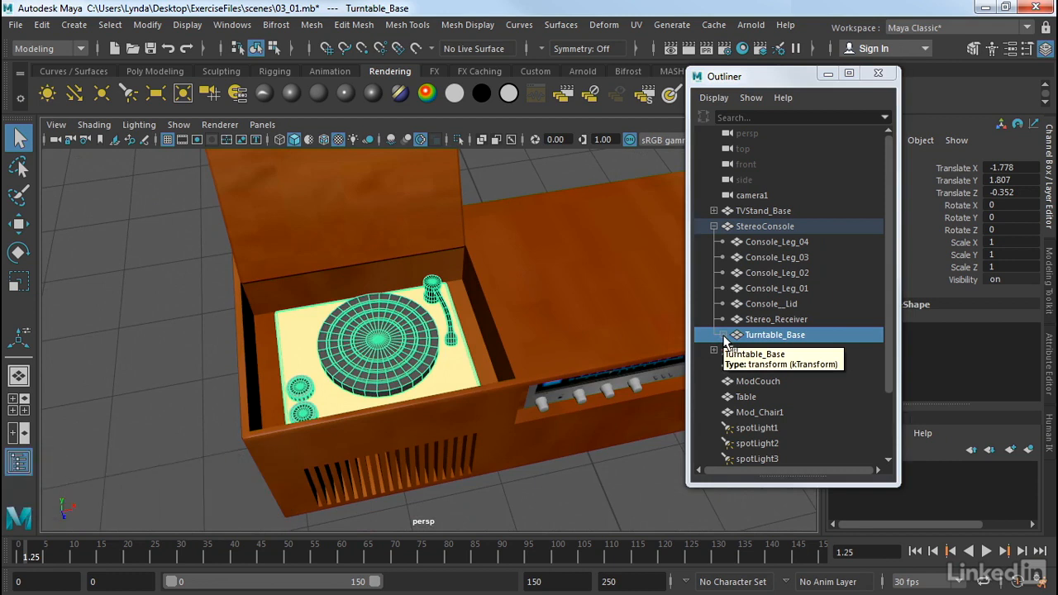
left_click(723, 335)
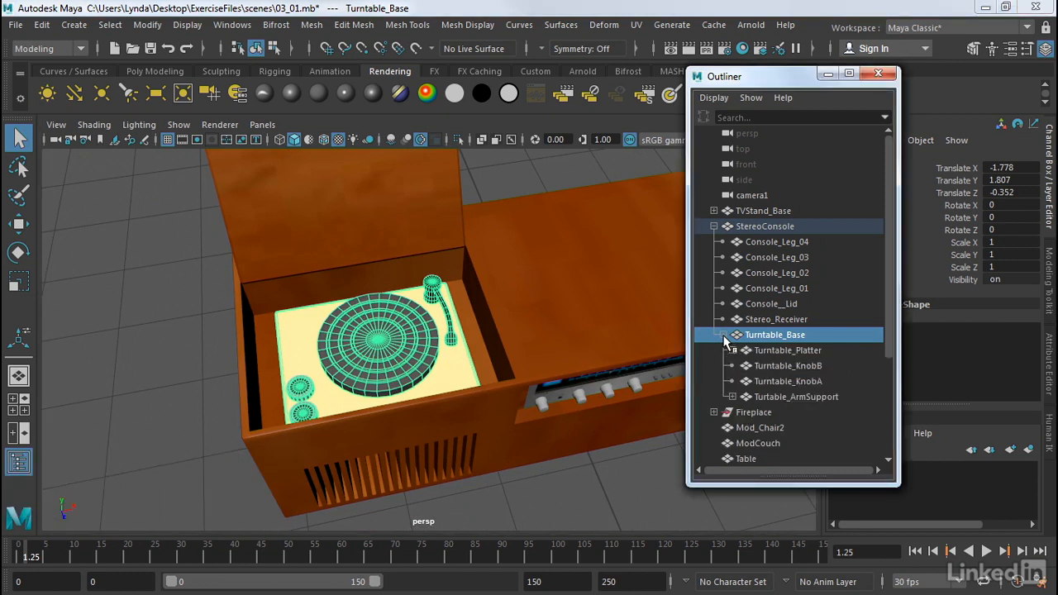
Select the turntable's children Turntable_KnobB, Turntable_KnobA and Turntable_Platter in turn
left_click(765, 366)
left_click(768, 380)
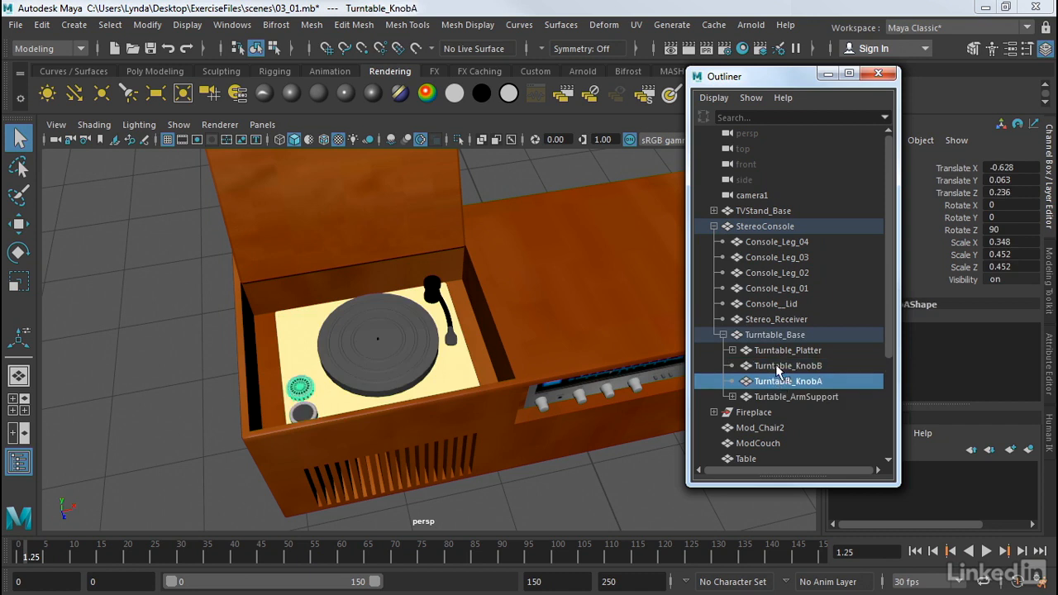
left_click(778, 350)
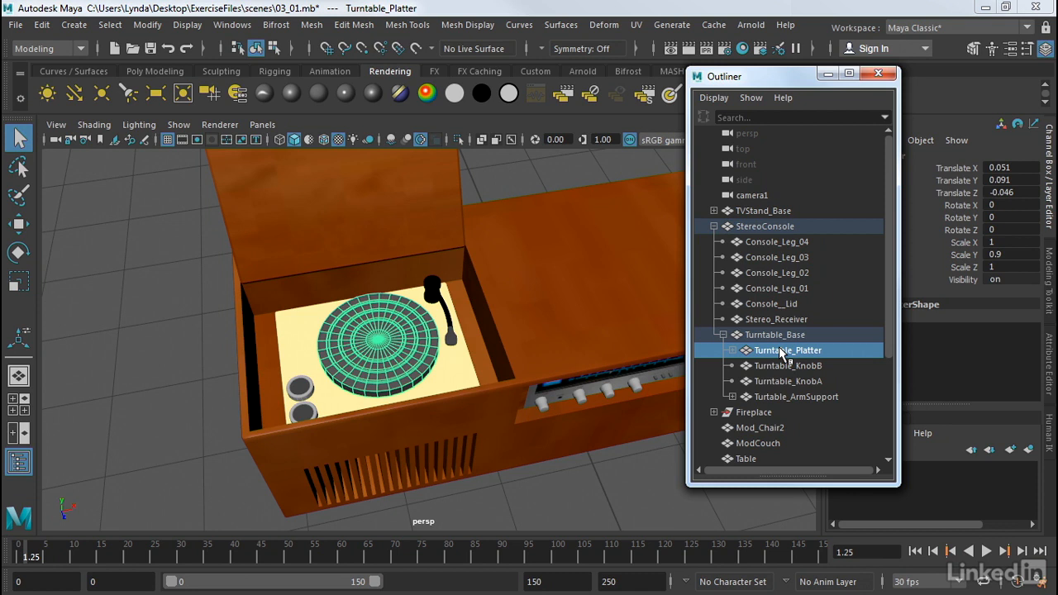
Walk down the hierarchy by selecting StereoConsole, Turntable_Base, Turntable_Platter, Turntable_KnobB and Turntable_KnobA in turn
left_click(739, 226)
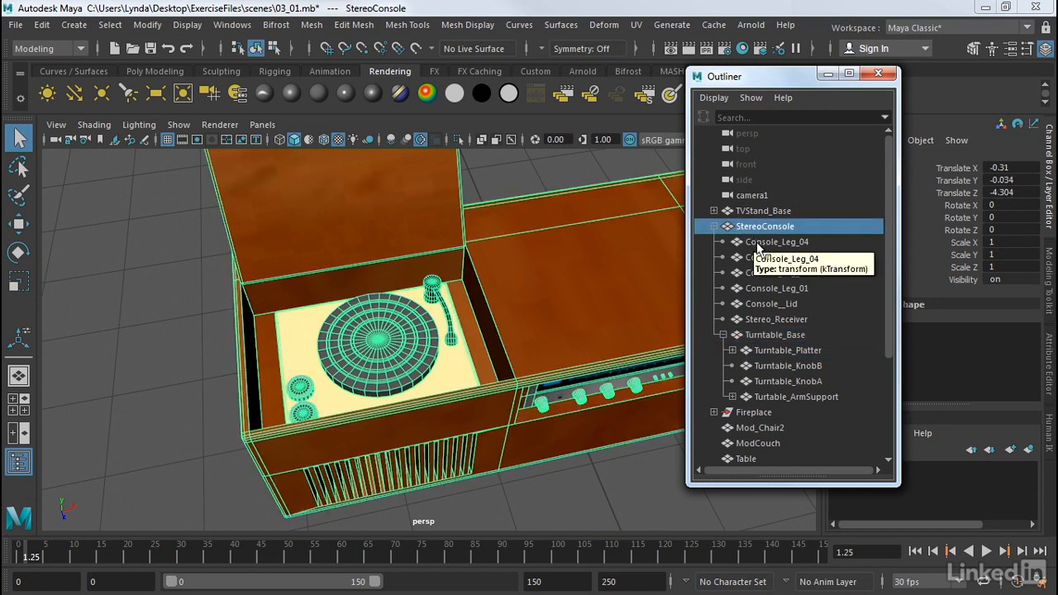
left_click(757, 334)
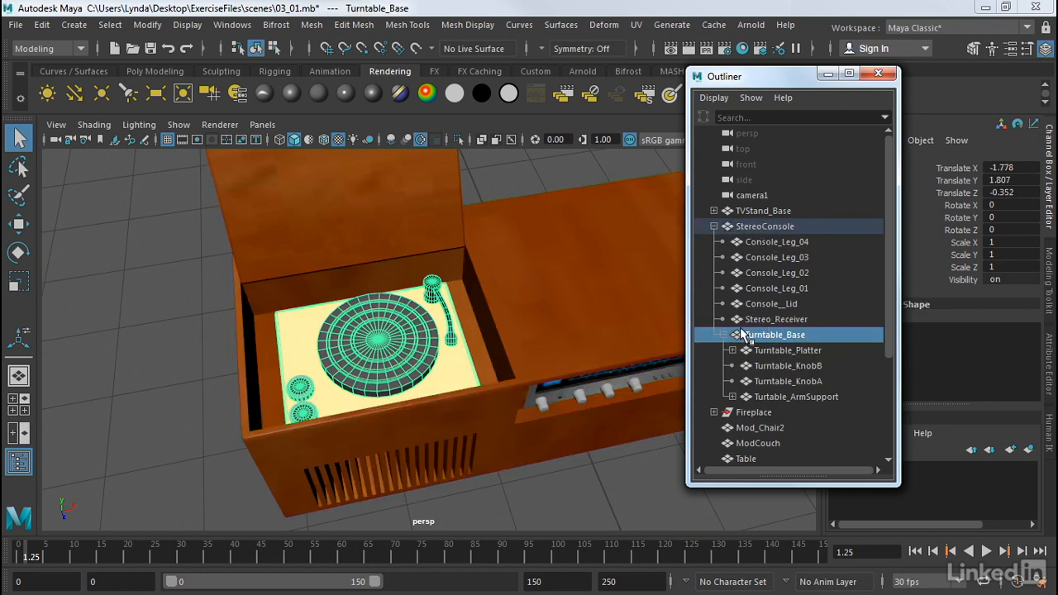
left_click(777, 350)
left_click(793, 366)
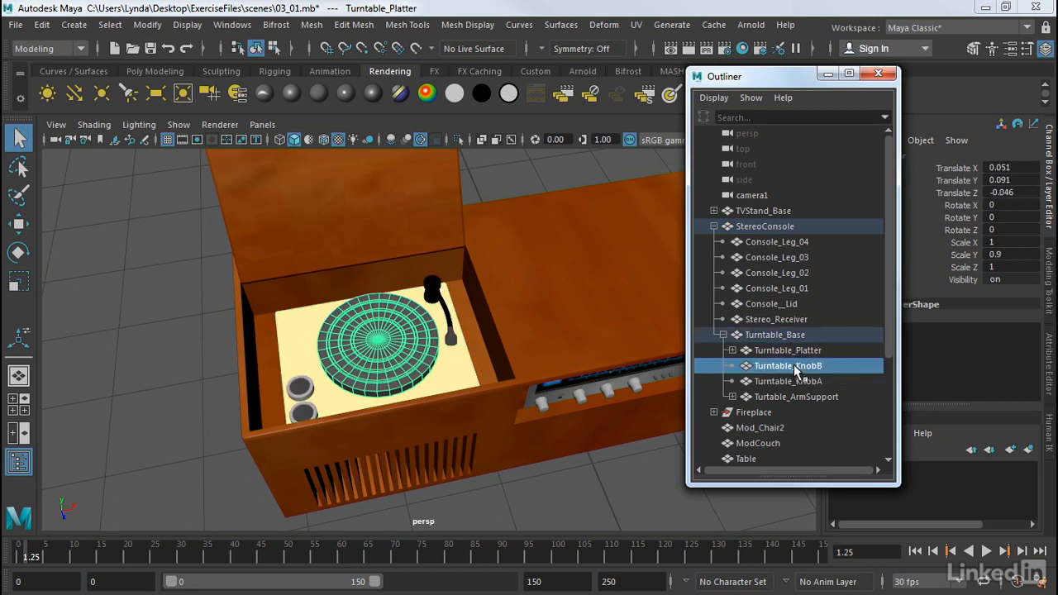
left_click(794, 381)
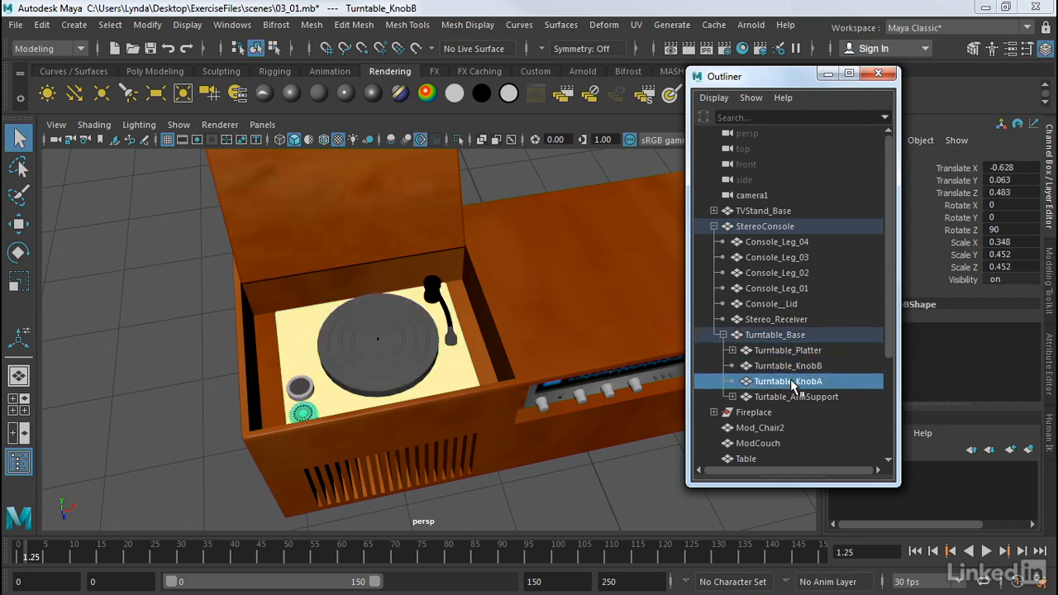
Reselect the parent Turntable_Base, followed by its children Turntable_Platter, Turntable_KnobB and Turntable_KnobA individually
left_click(777, 336)
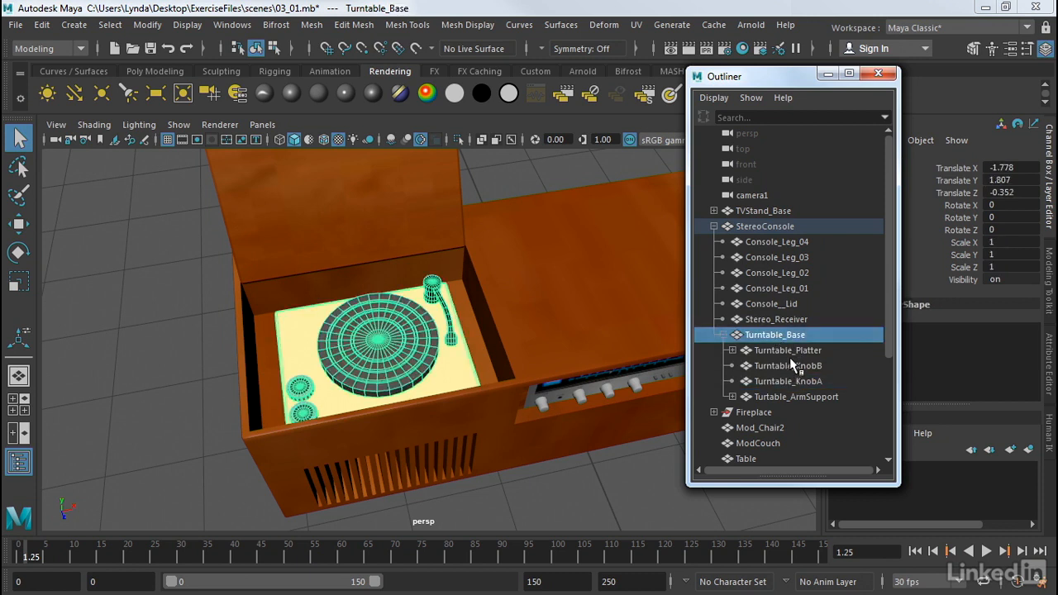
left_click(781, 350)
left_click(777, 365)
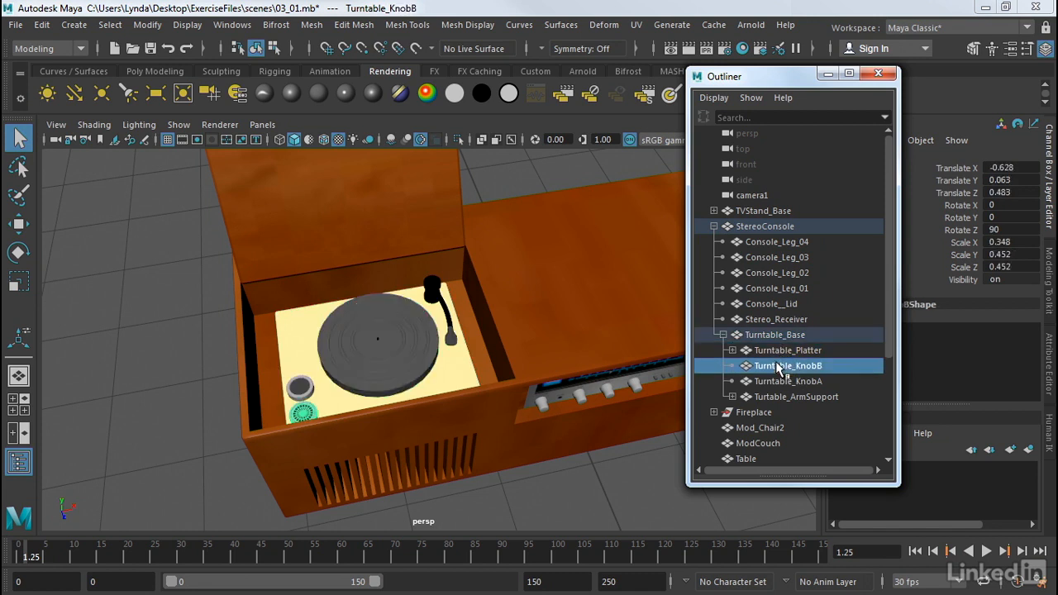
left_click(772, 382)
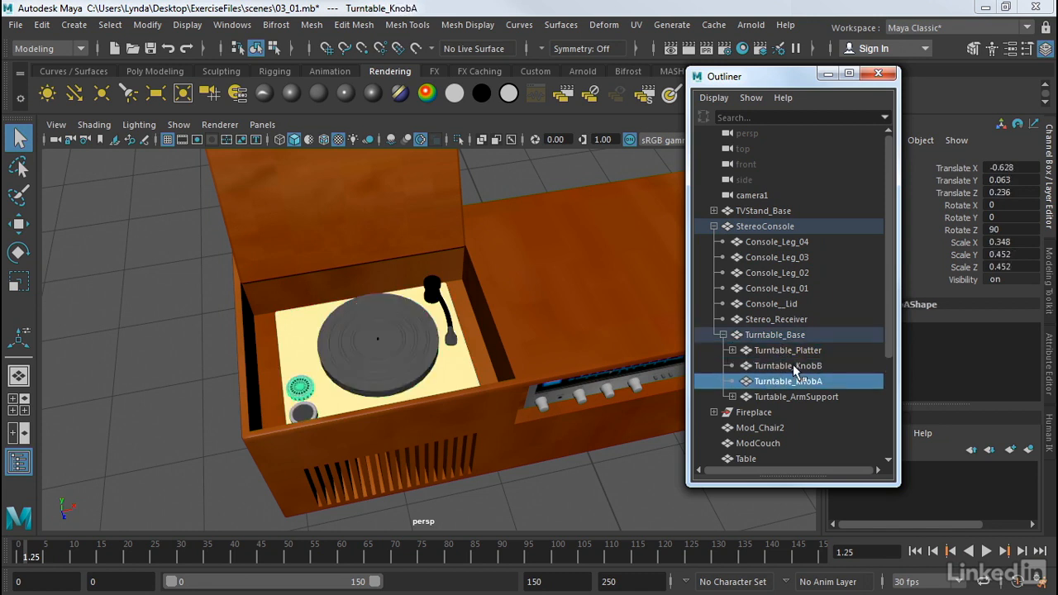
Collapse the Turntable_Base and StereoConsole hierarchies in the Outliner and select StereoConsole as a whole
left_click(723, 335)
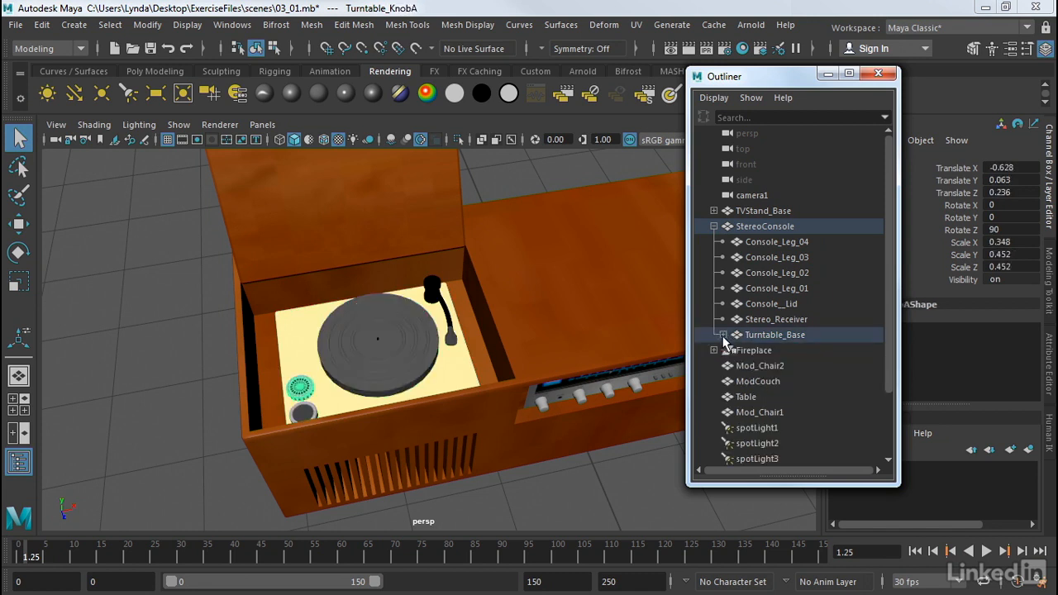
left_click(714, 227)
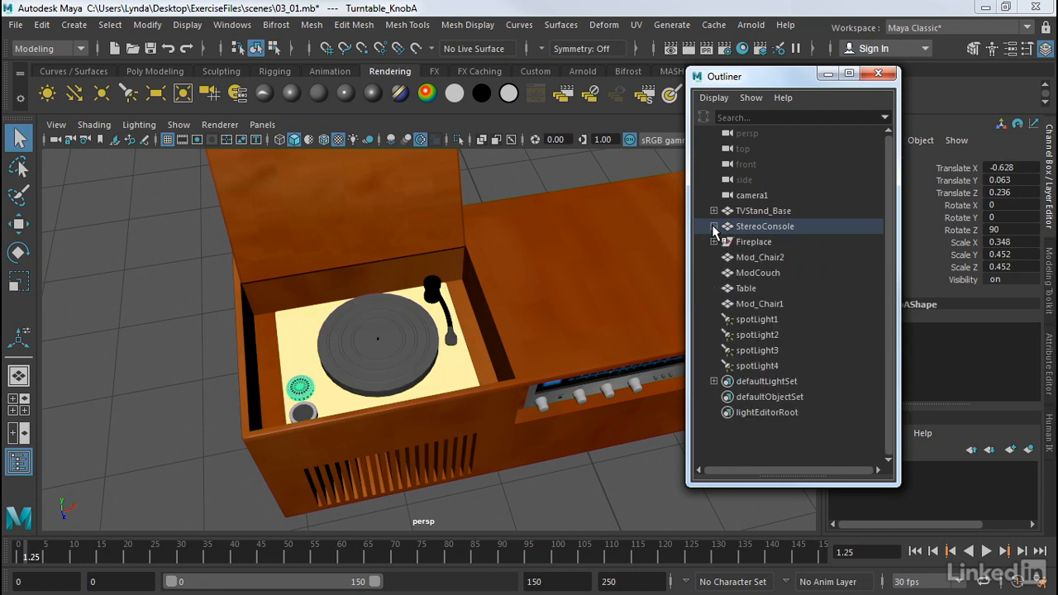
left_click(757, 229)
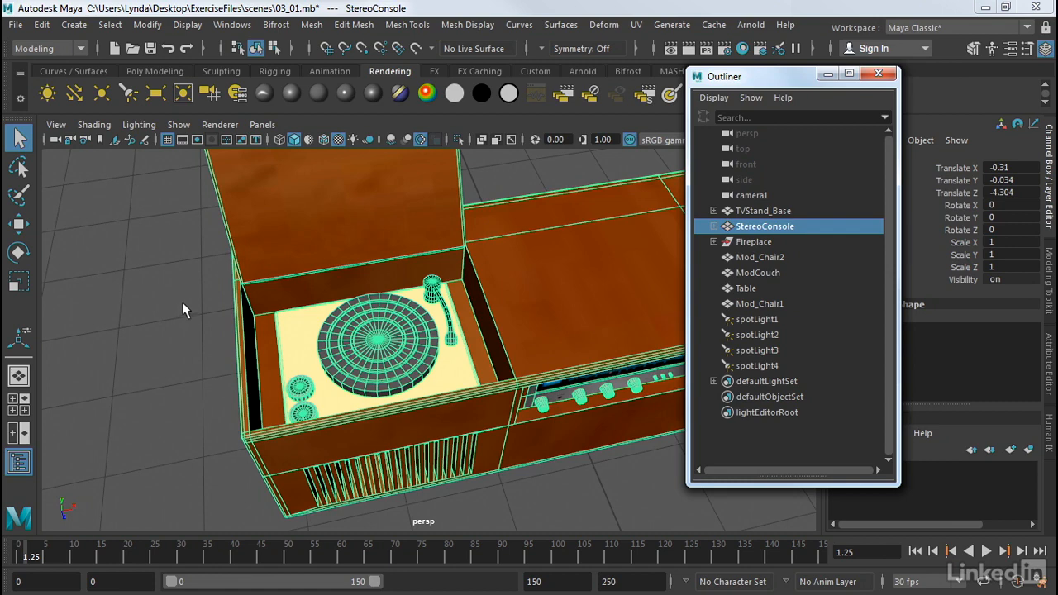
Clear the StereoConsole selection and select the round table in the perspective view
right_click_drag(513, 291, 240, 301, "alt")
left_click(240, 301)
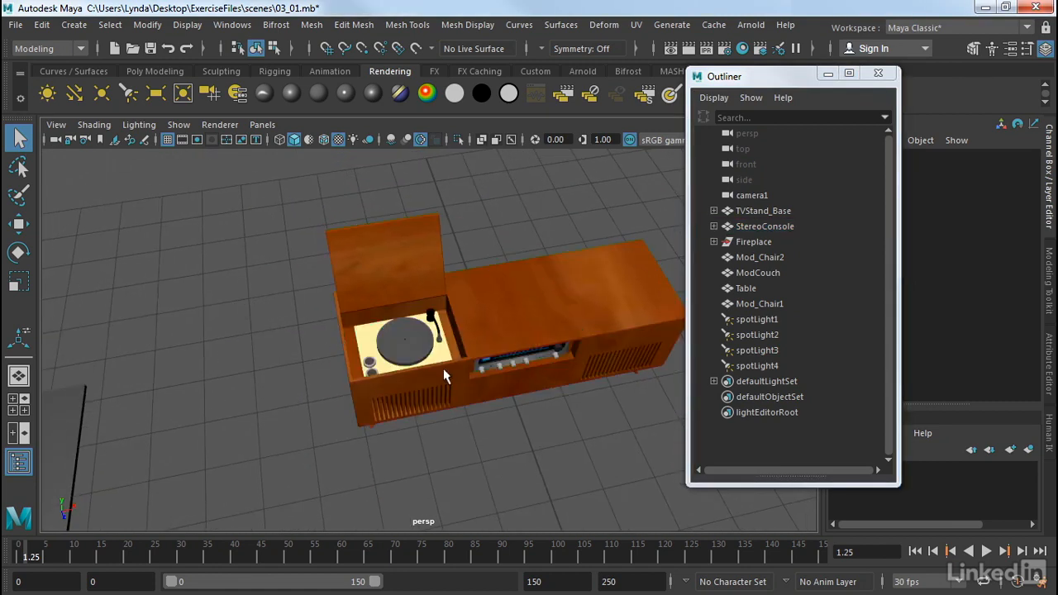
left_click_drag(550, 394, 540, 388, "alt")
middle_click_drag(539, 389, 405, 404, "alt")
left_click_drag(487, 406, 526, 406, "alt")
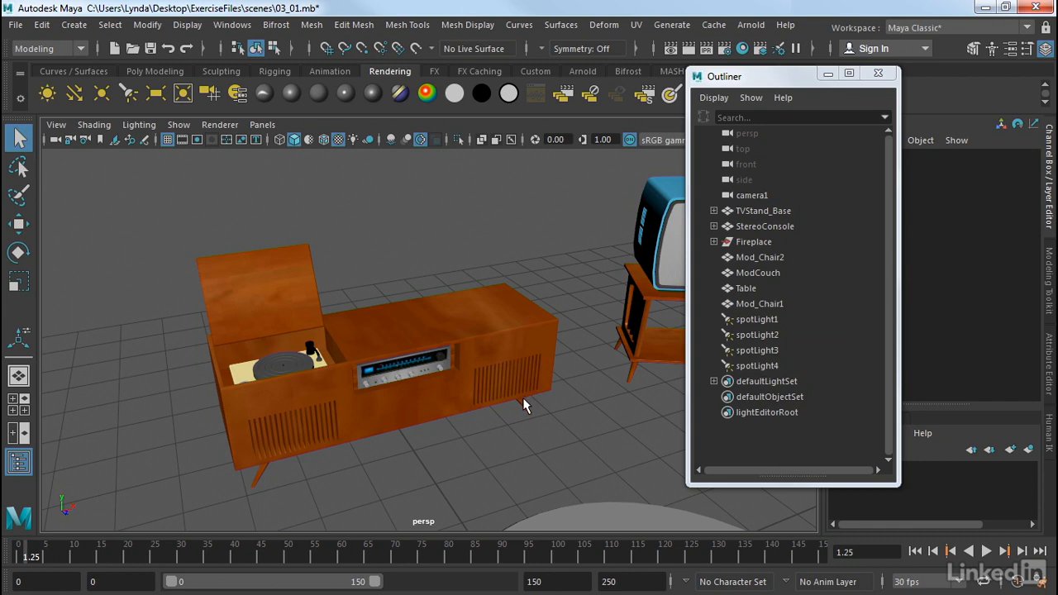
right_click_drag(524, 397, 411, 389, "alt")
middle_click_drag(472, 385, 462, 288, "alt")
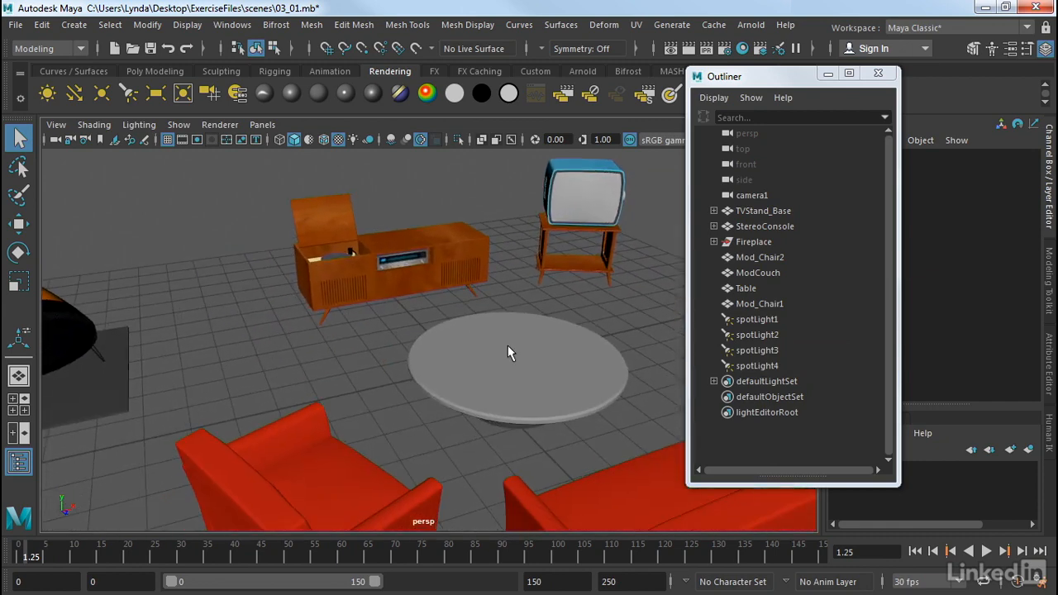
left_click(508, 347)
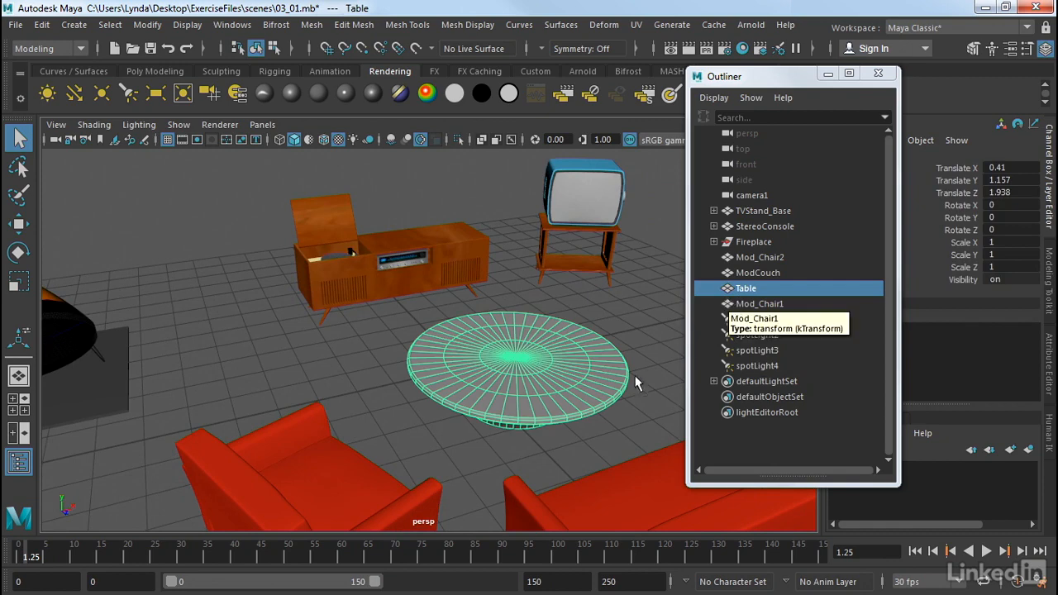
Select ModCouch, spotLight1 and camera1 one after another in the Outliner
mouse_move(398, 428)
left_mouse_down("alt")
mouse_move(408, 406)
mouse_move(397, 421)
left_mouse_up("alt")
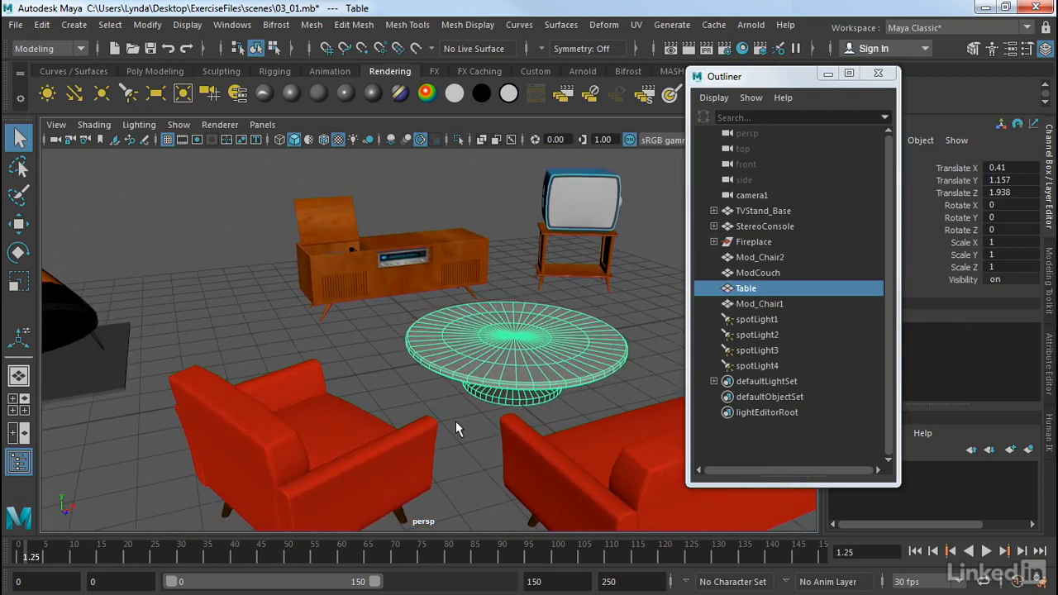
left_click(754, 272)
middle_click_drag(537, 355, 449, 344, "alt")
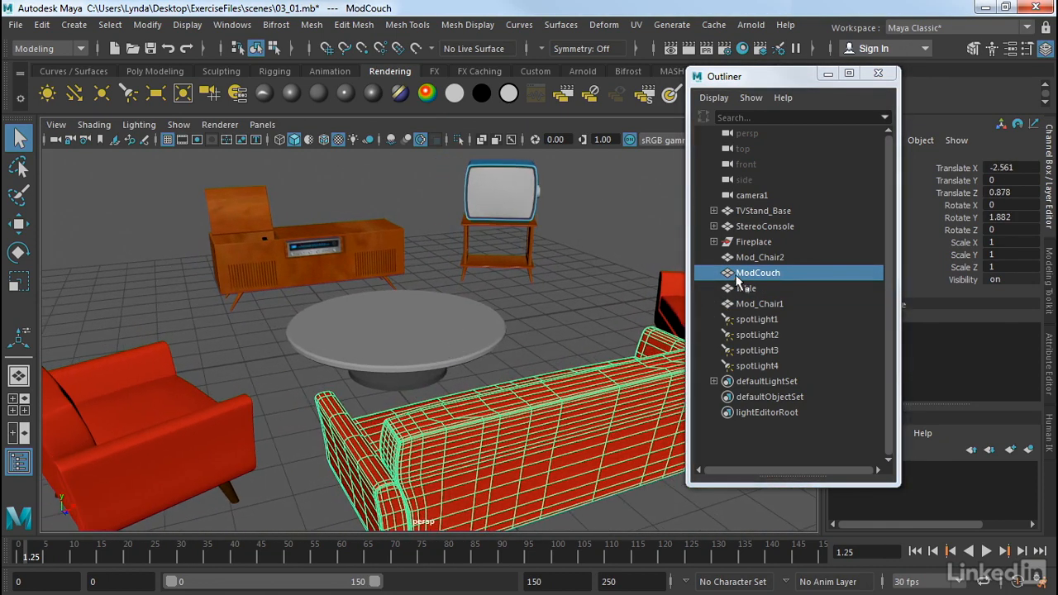
right_click_drag(612, 309, 443, 283, "alt")
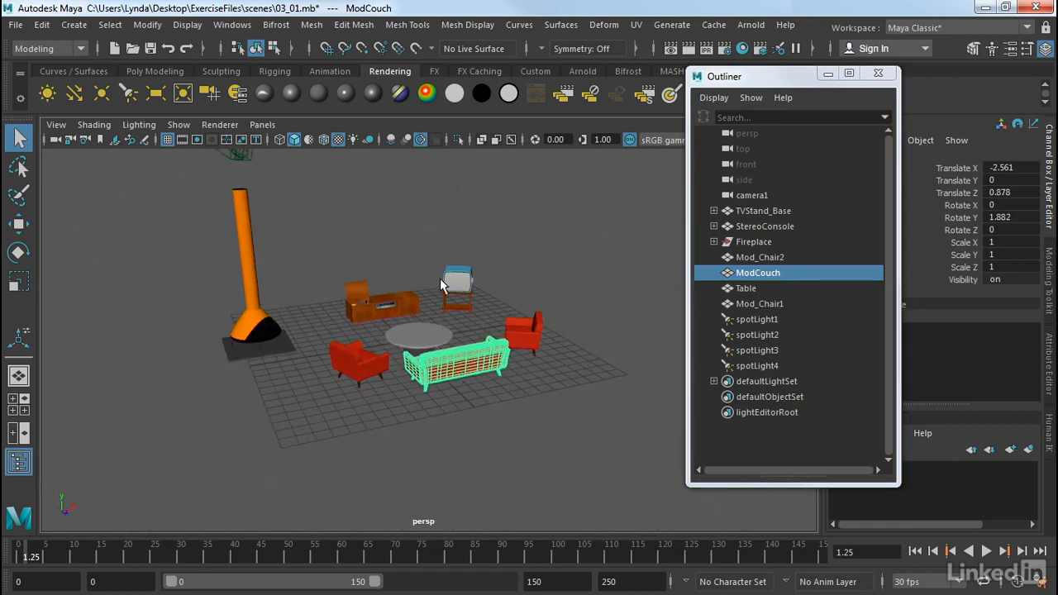
middle_click_drag(443, 283, 443, 356, "alt")
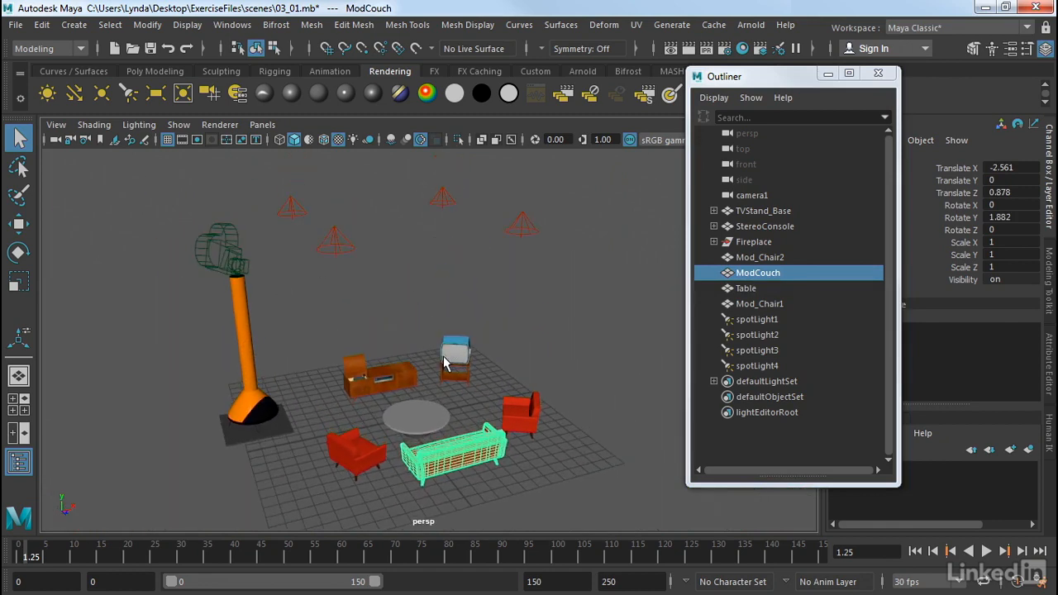
left_click(753, 321)
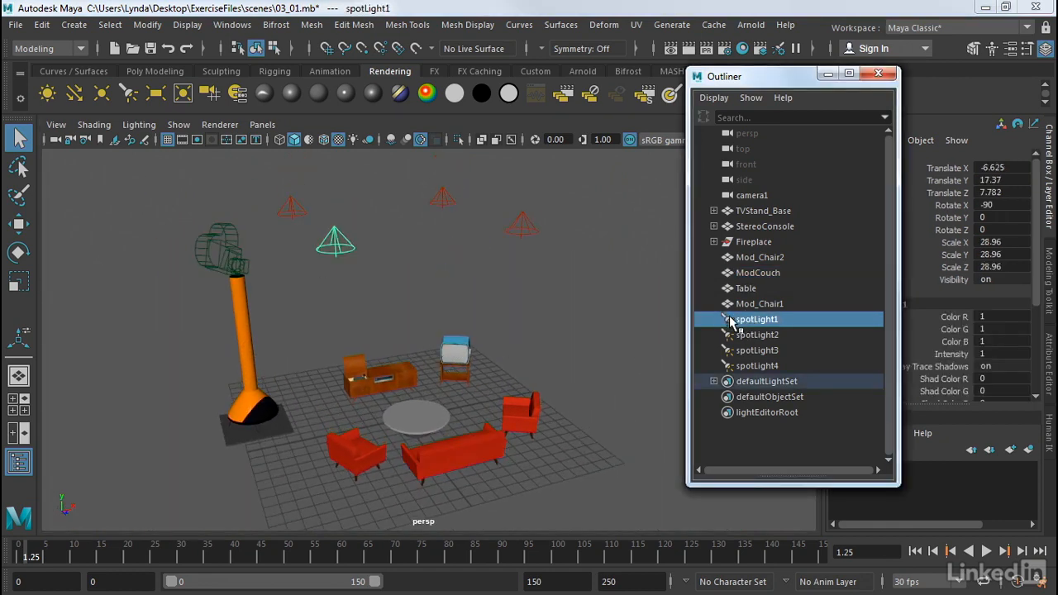
left_click(759, 197)
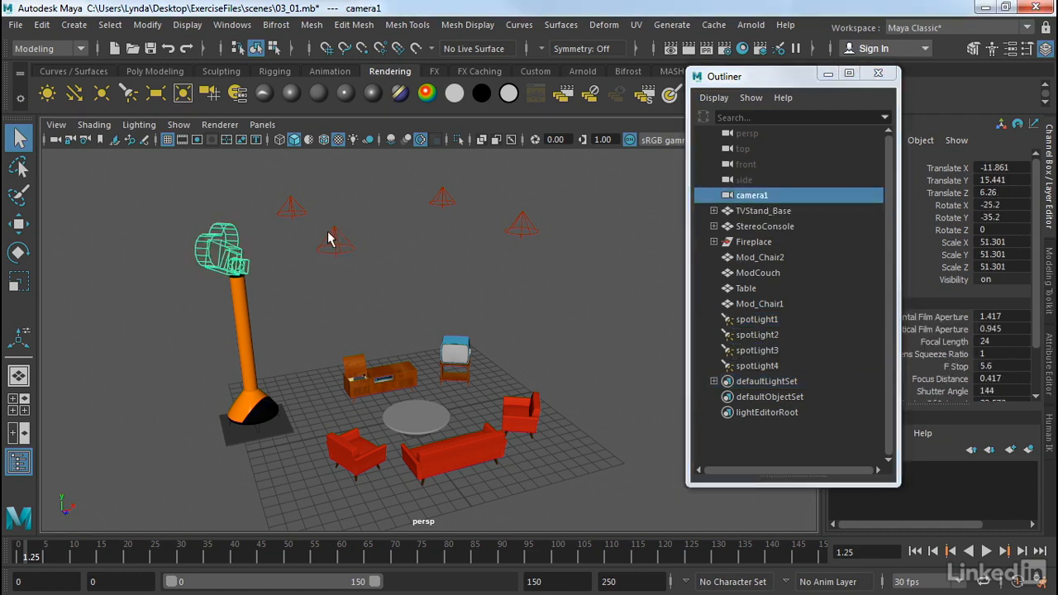
left_click_drag(339, 239, 306, 242, "alt")
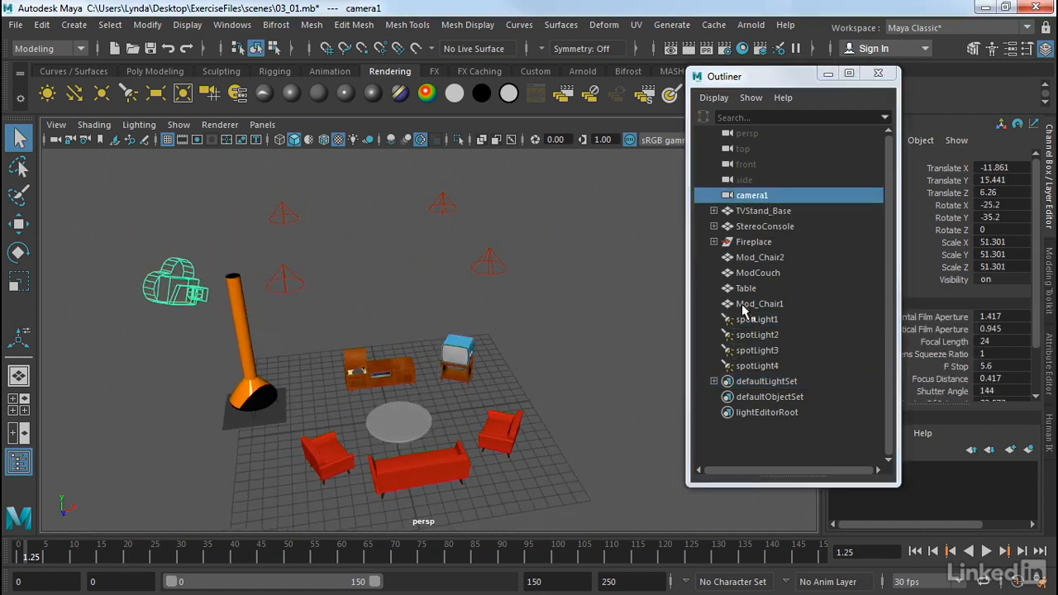
Expand the Fireplace group in the Outliner and select its child FP_Screen
left_click(713, 242)
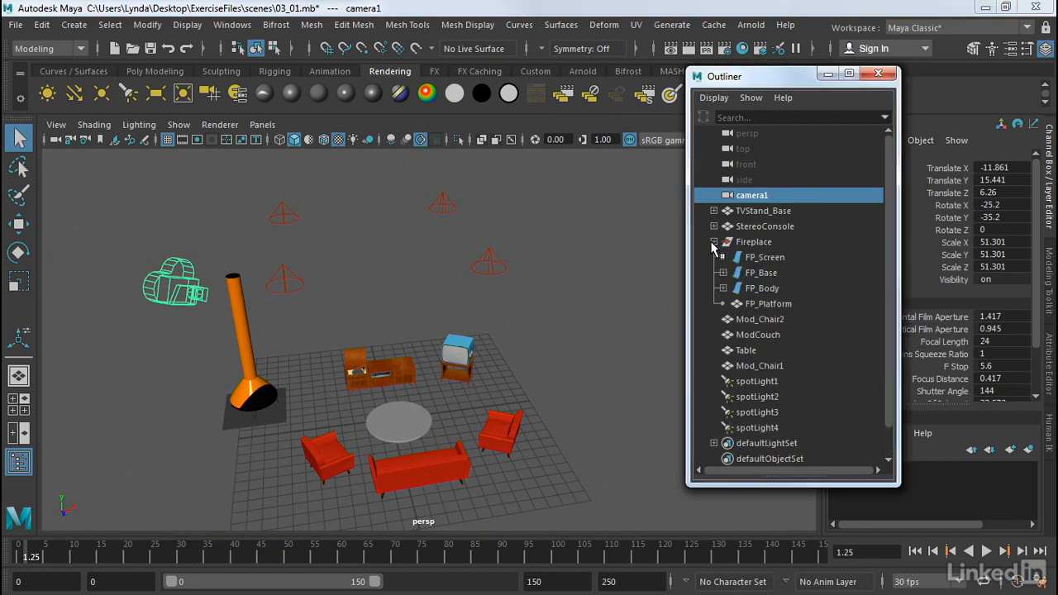
left_click(759, 261)
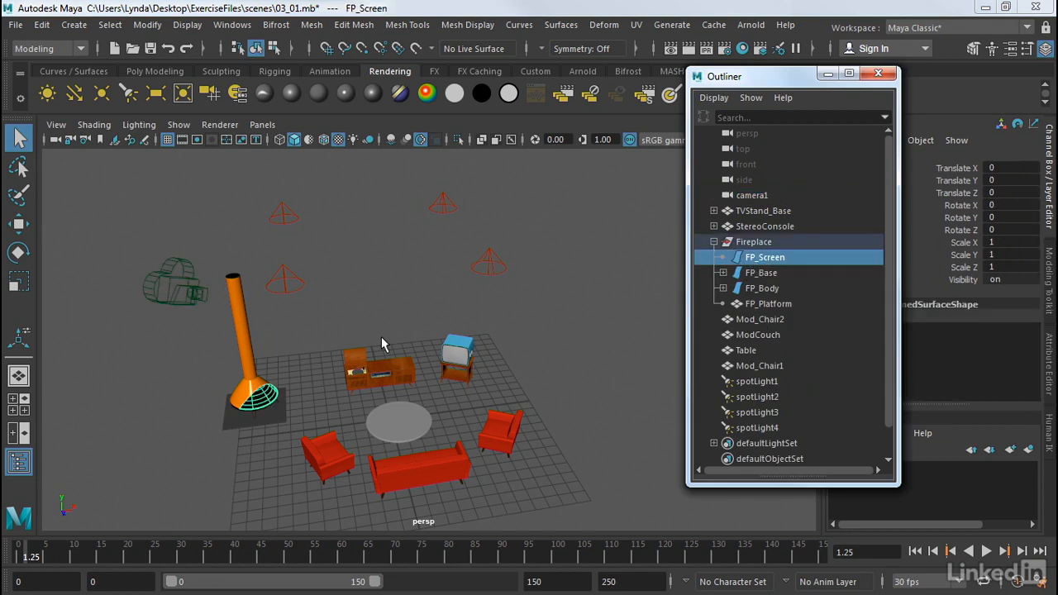
middle_click_drag(230, 372, 312, 366, "alt")
right_click_drag(311, 366, 580, 370, "alt")
middle_click_drag(374, 328, 382, 345, "alt")
left_click_drag(376, 340, 376, 323, "alt")
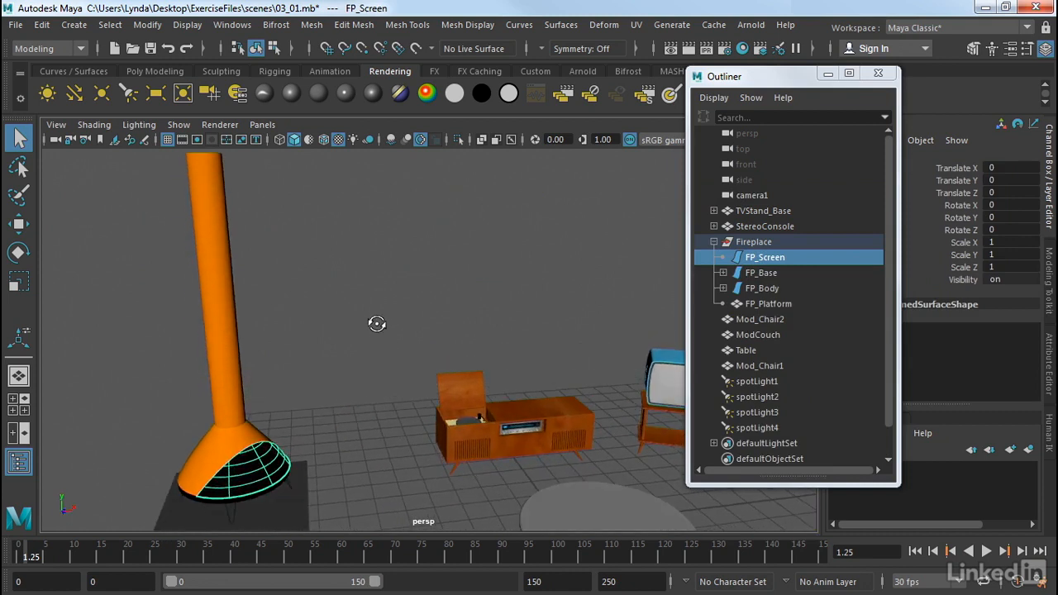
Select camera1 in the Outliner and view it in the perspective view with the spotlights and furniture
middle_click_drag(376, 323, 422, 283, "alt")
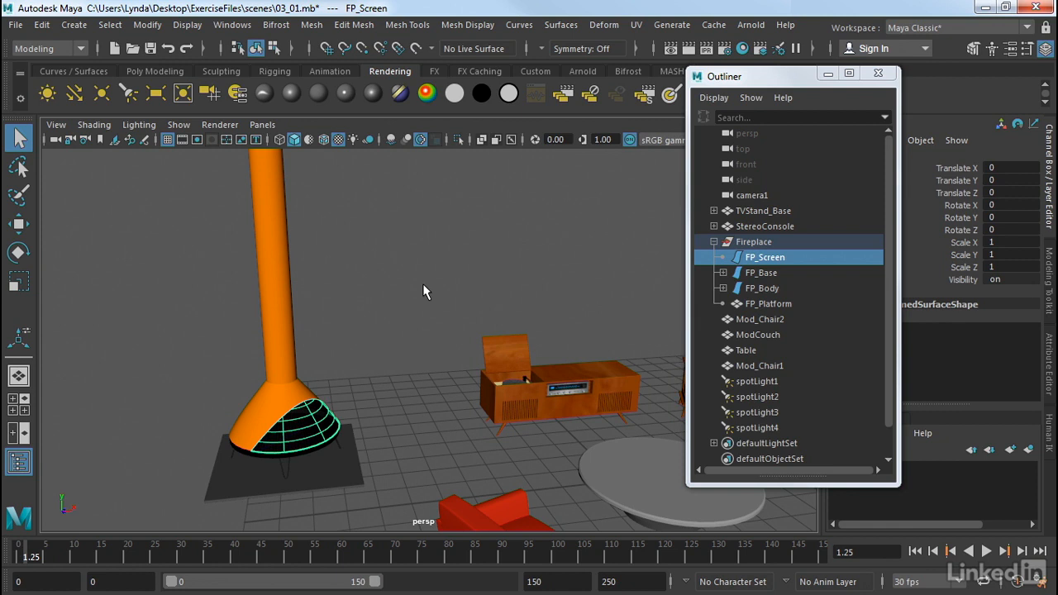
scroll(432, 286, "down", 3)
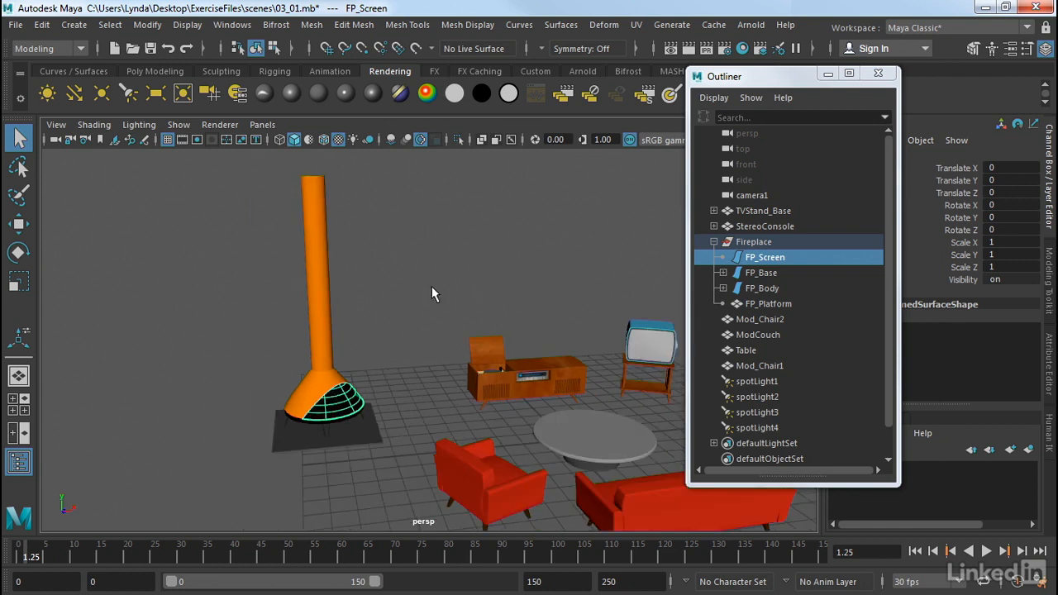
middle_click_drag(486, 260, 444, 283, "alt")
scroll(515, 266, "down", 3)
middle_click_drag(500, 260, 472, 243, "alt")
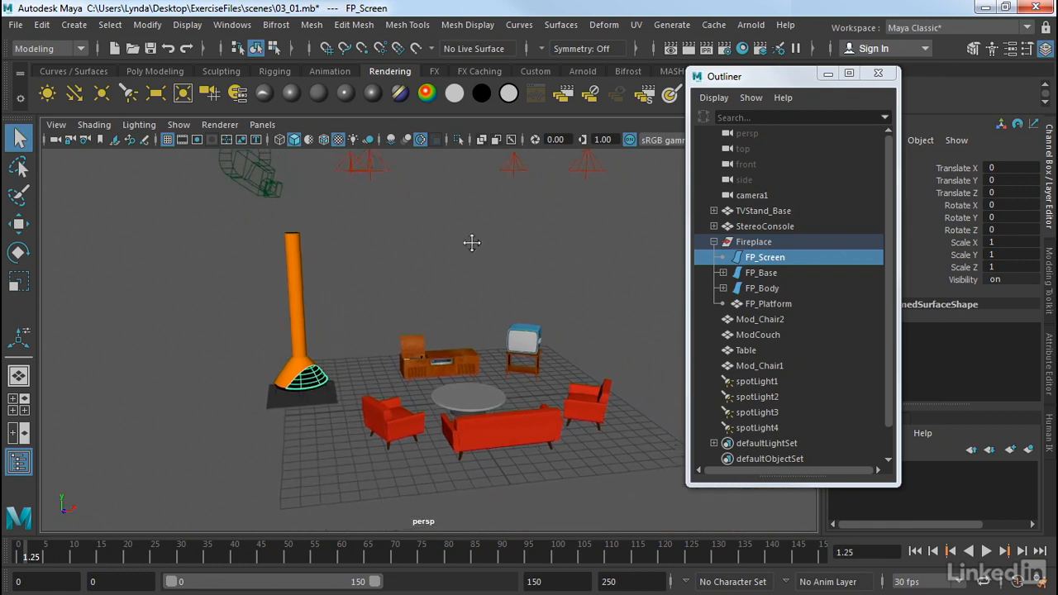
left_click_drag(471, 243, 456, 253, "alt")
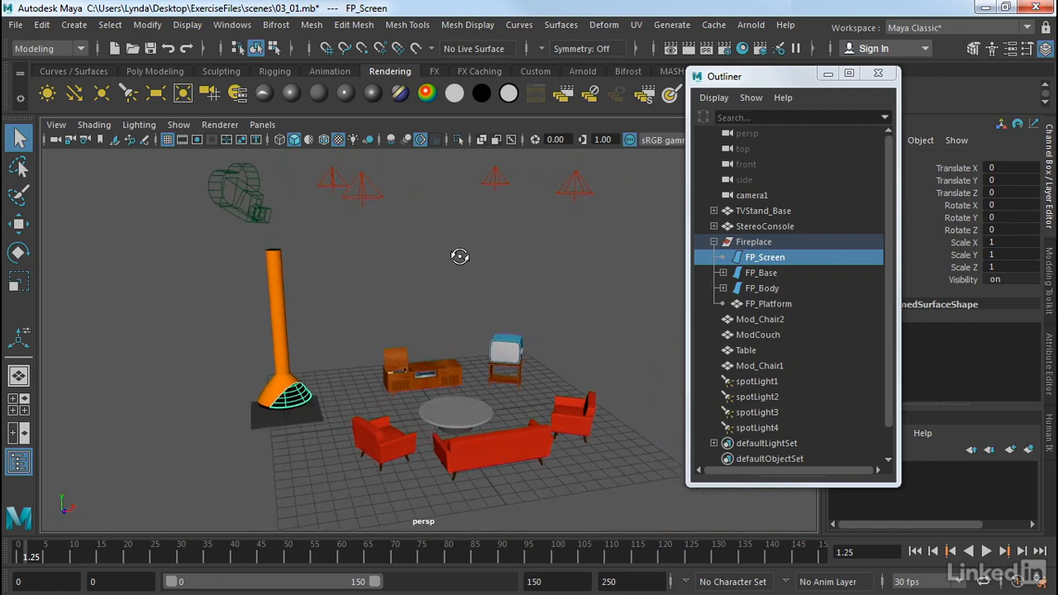
left_click(762, 197)
middle_click_drag(581, 205, 585, 242, "alt")
left_click_drag(585, 242, 556, 240, "alt")
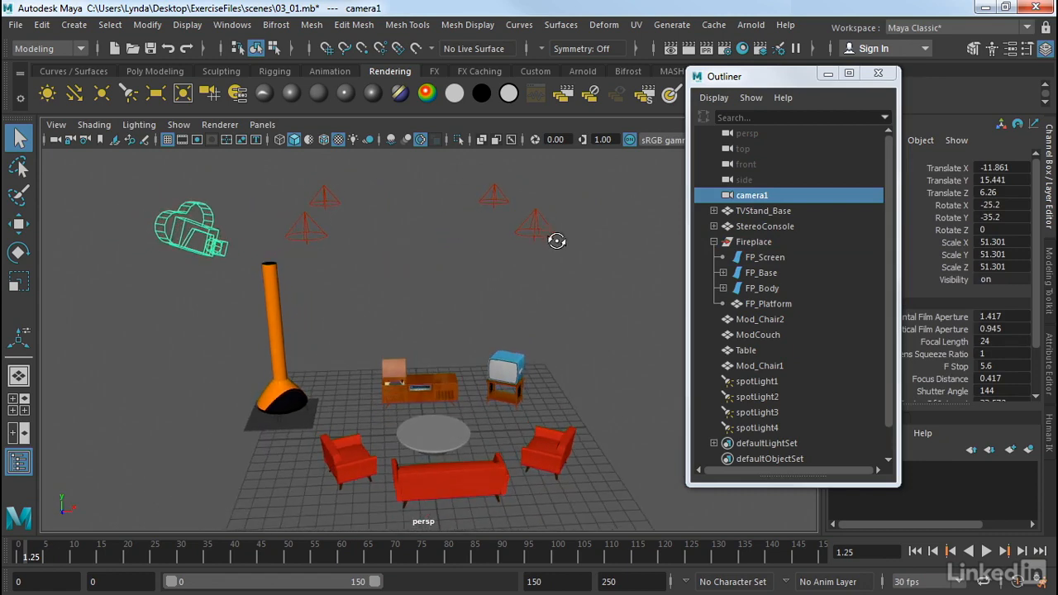
Select the default cameras persp, top, front and side in turn in the Outliner and make its window taller
left_click(751, 179)
left_click(748, 164)
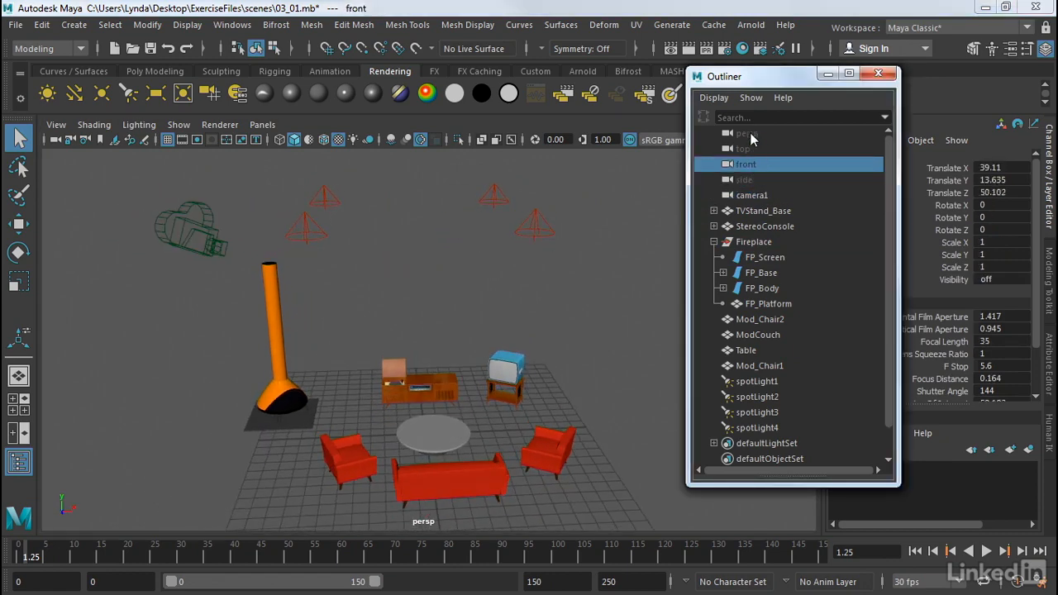
left_click(748, 135)
left_click(748, 149)
left_click(756, 165)
left_click(756, 180)
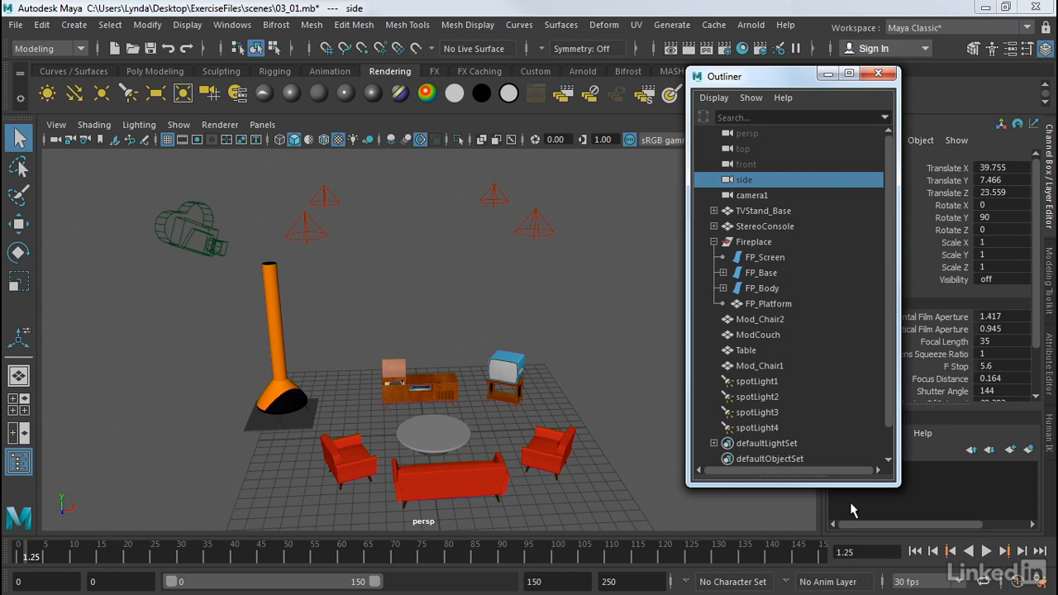
left_click_drag(812, 494, 814, 516)
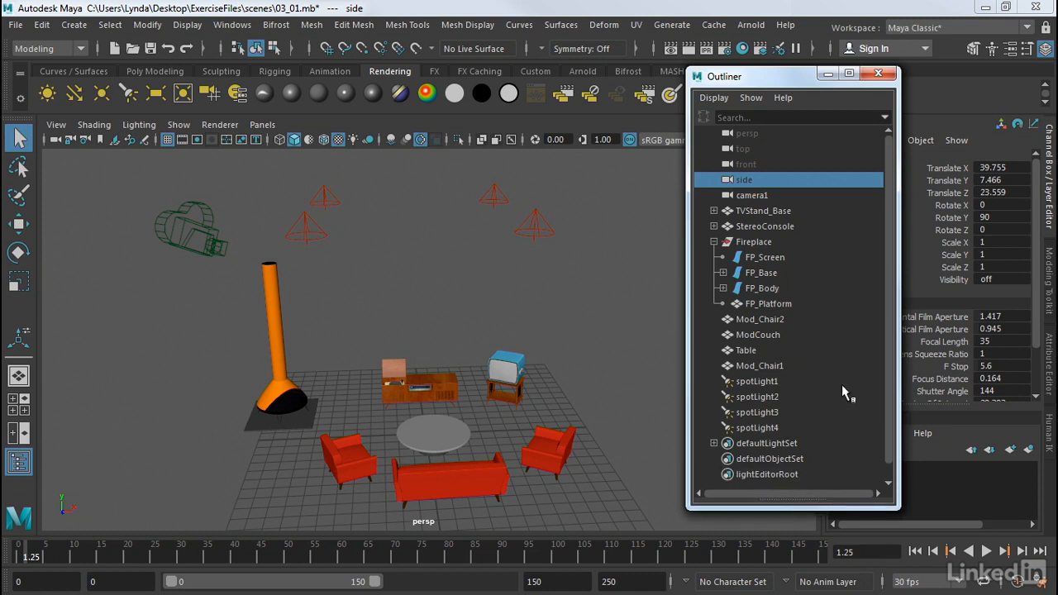
Search the Outliner for "spot" and clear the search text to restore the full list
left_click(759, 117)
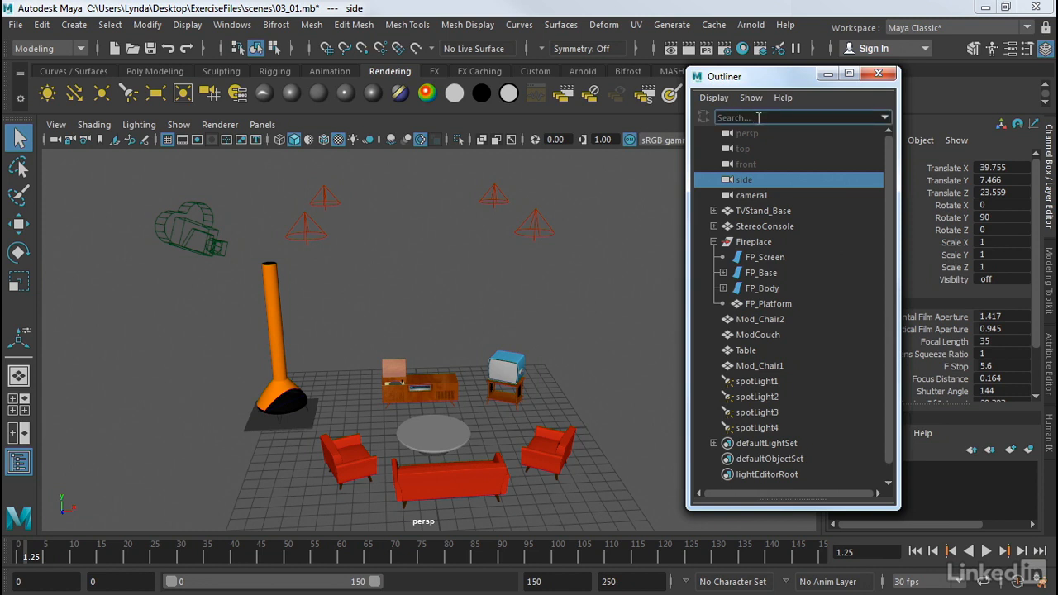
type("spot")
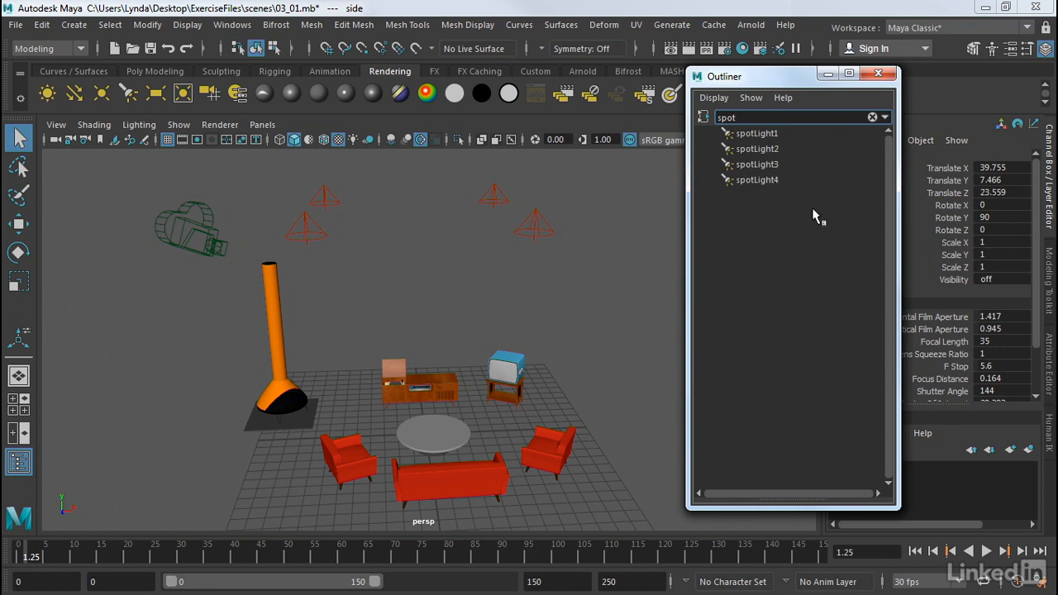
key("BackSpace")
key("BackSpace")
key("BackSpace")
key("BackSpace")
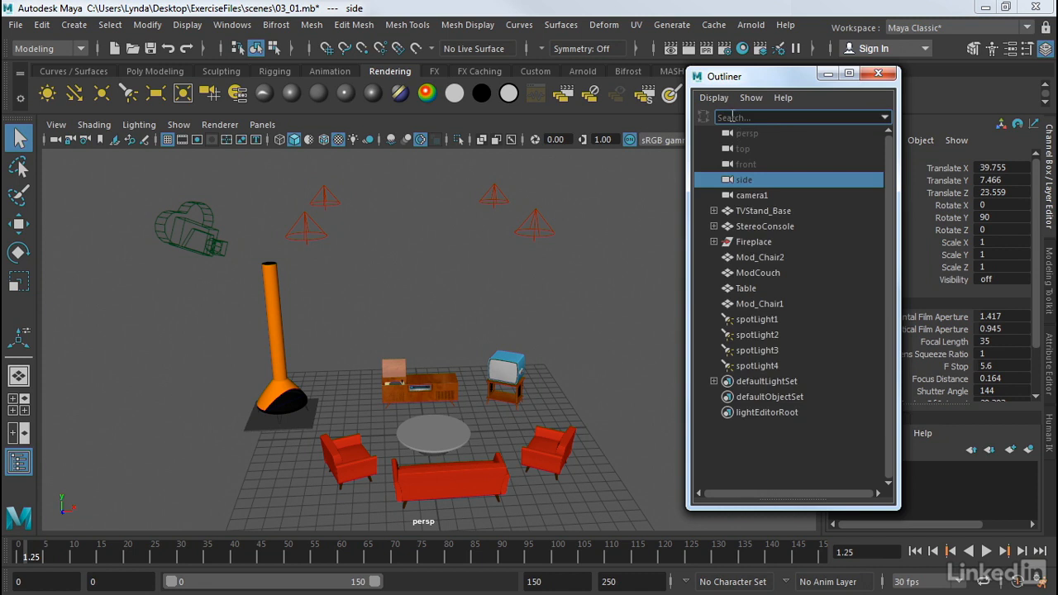
Search the Outliner for "chai" and clear the search text again
type("chai")
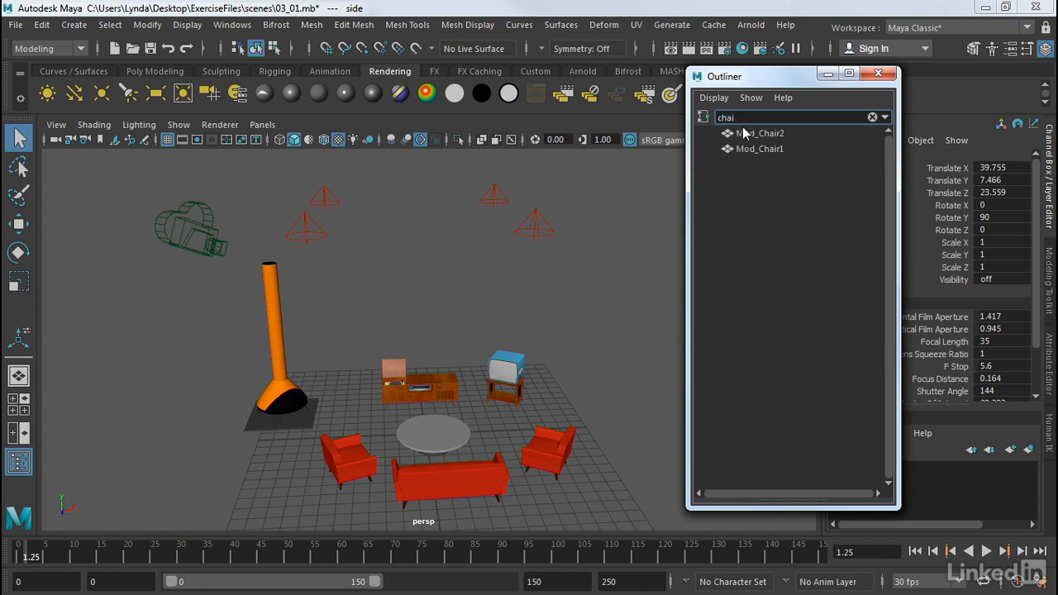
key("BackSpace")
key("BackSpace")
key("BackSpace")
key("BackSpace")
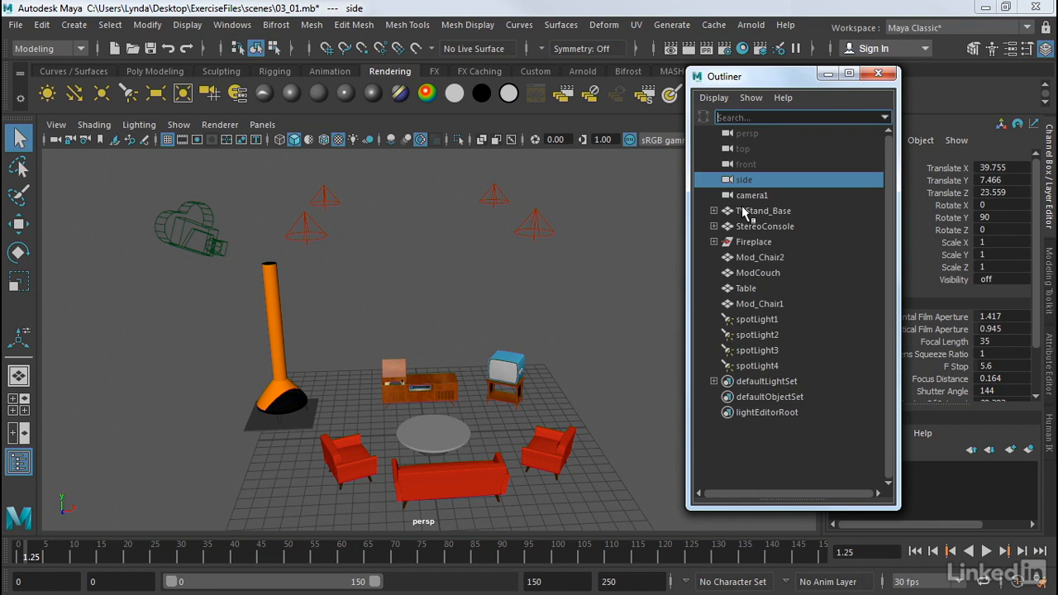
Filter the Outliner to show only Lights and turn the filter off again
left_click(748, 99)
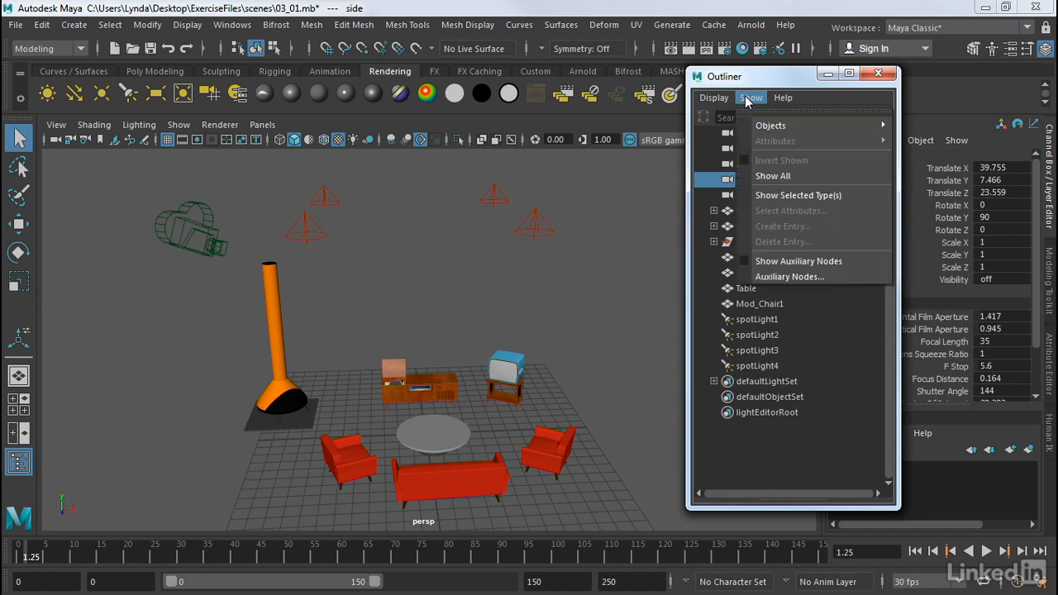
mouse_move(766, 130)
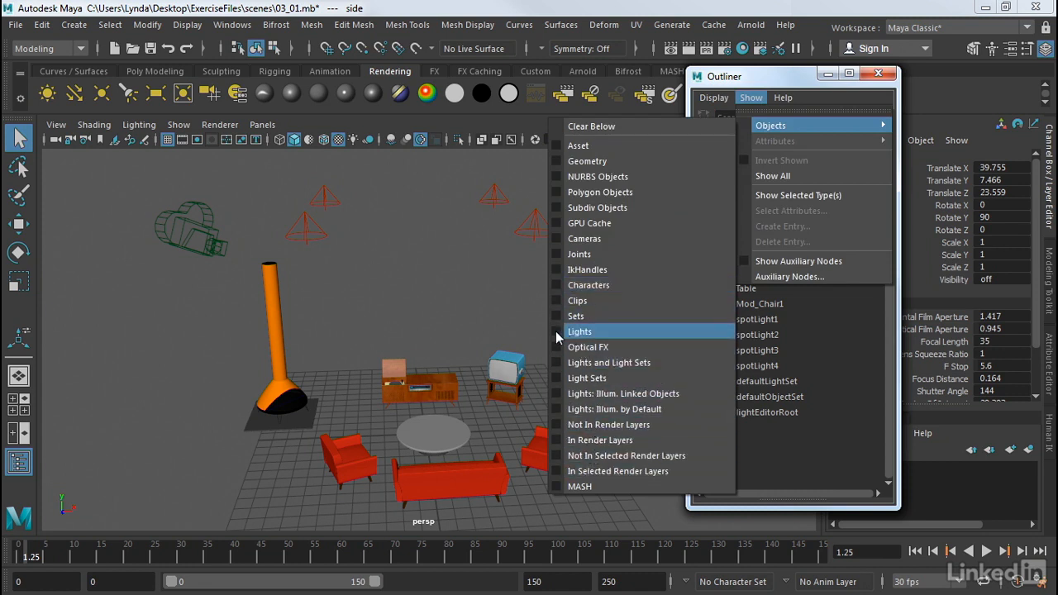
left_click(579, 332)
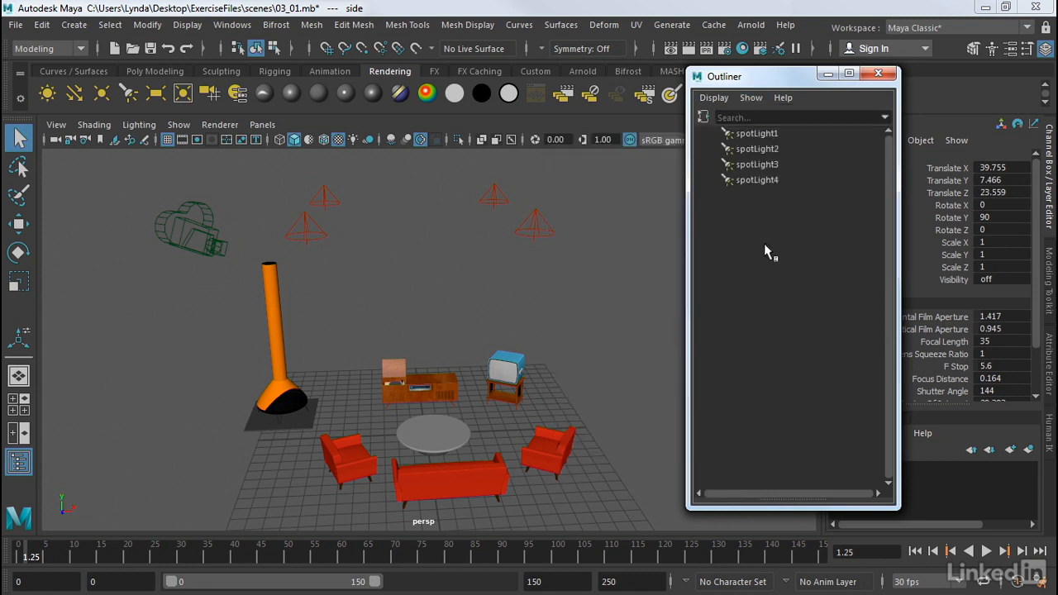
left_click(751, 98)
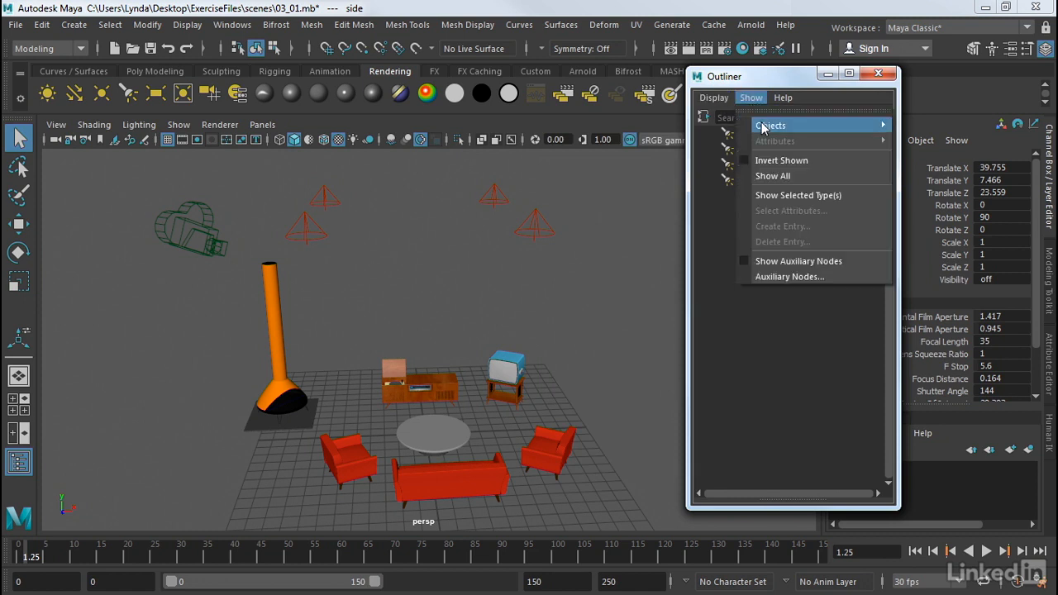
left_click(579, 331)
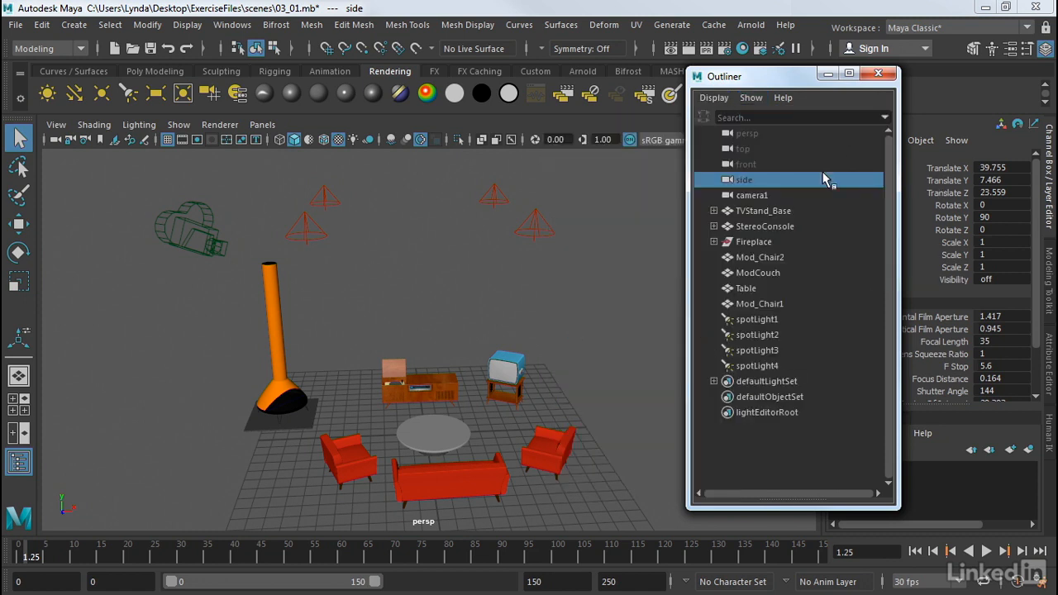
Filter the Outliner to show only Geometry and switch that filter off again
left_click(750, 97)
mouse_move(764, 126)
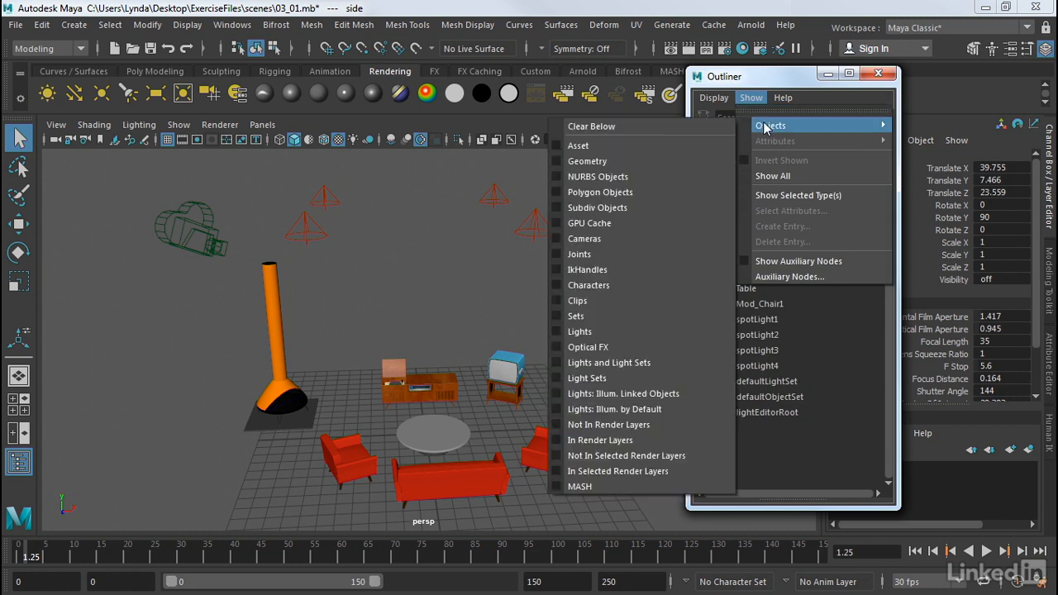
left_click(568, 161)
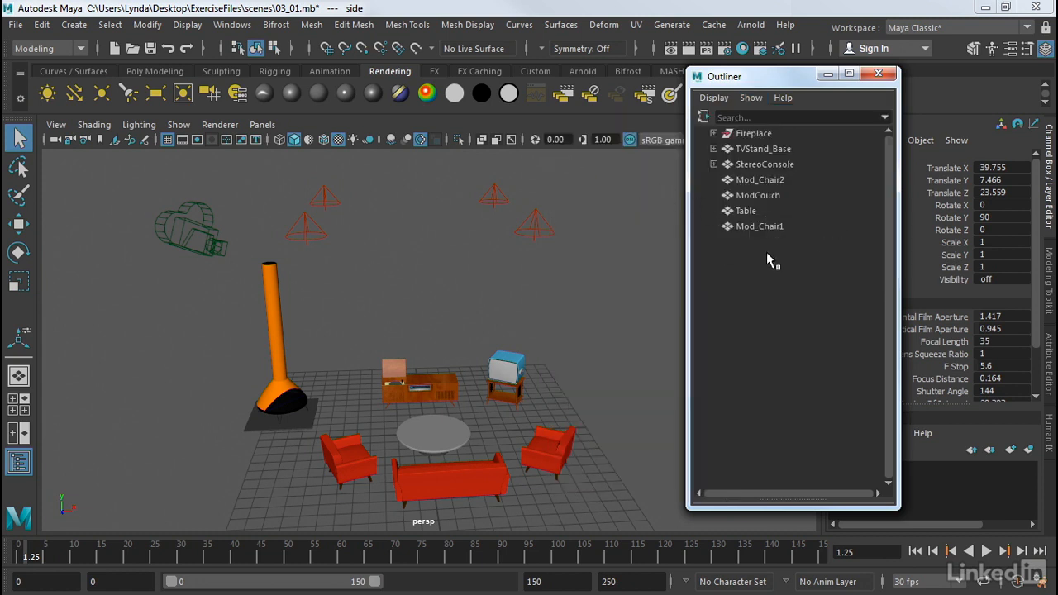
left_click(749, 97)
mouse_move(755, 125)
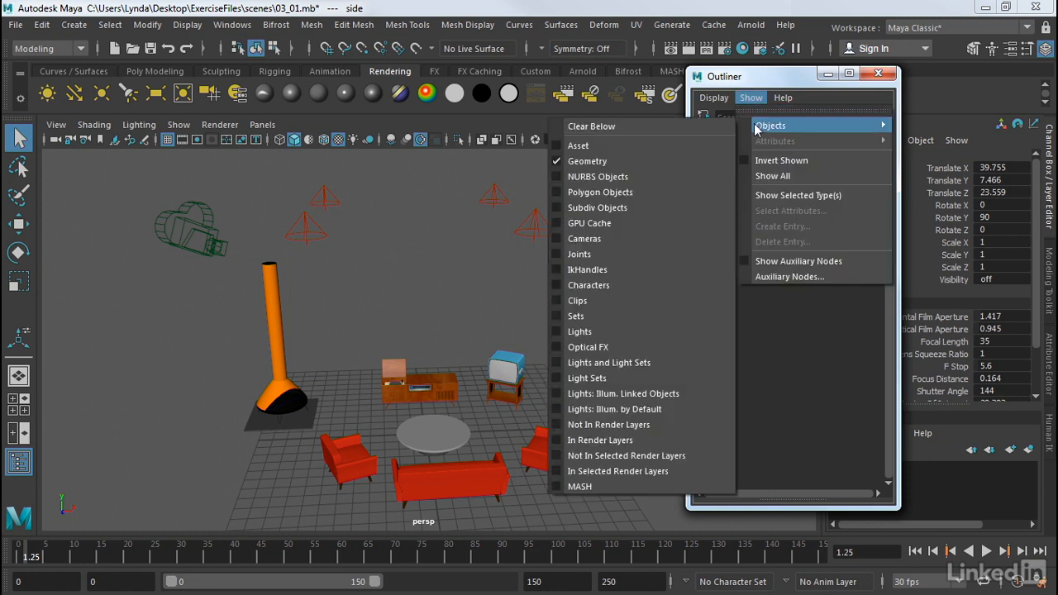
left_click(600, 166)
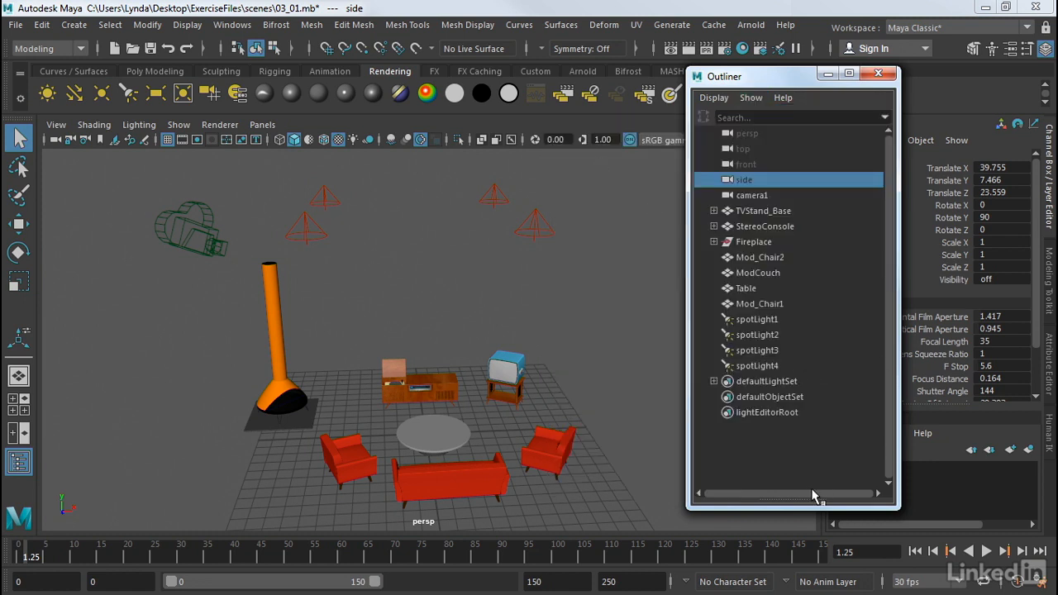
Clear the side camera selection and turn on the display of Shapes in the Outliner
left_click(778, 471)
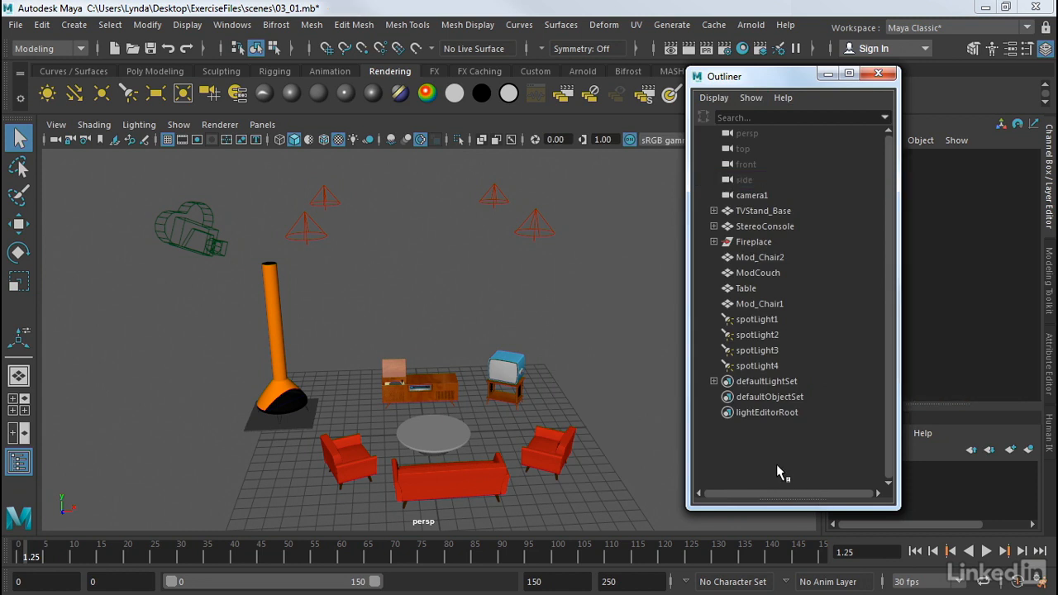
left_click(716, 99)
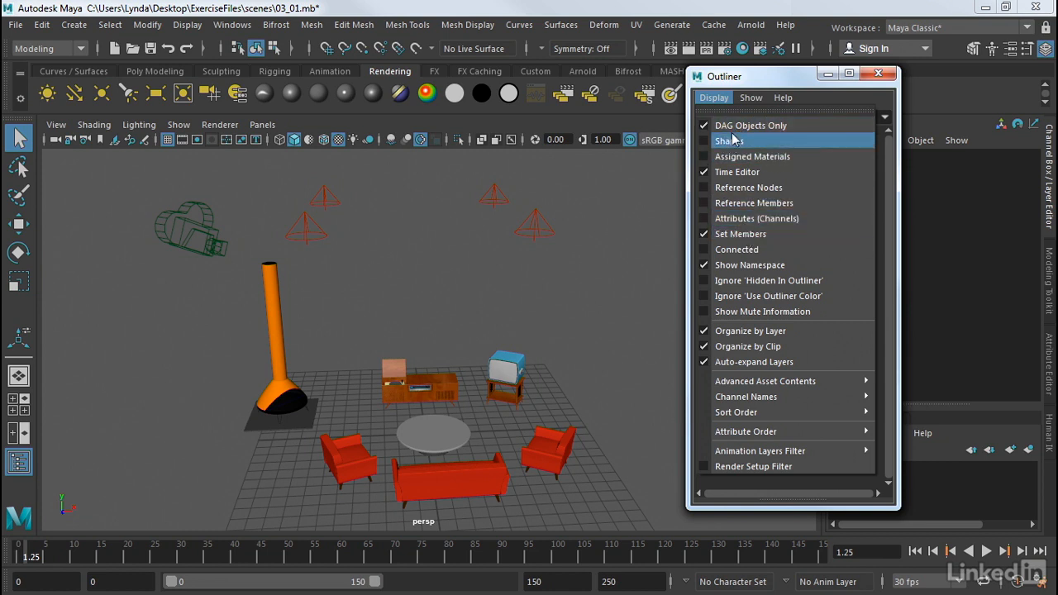
left_click(740, 82)
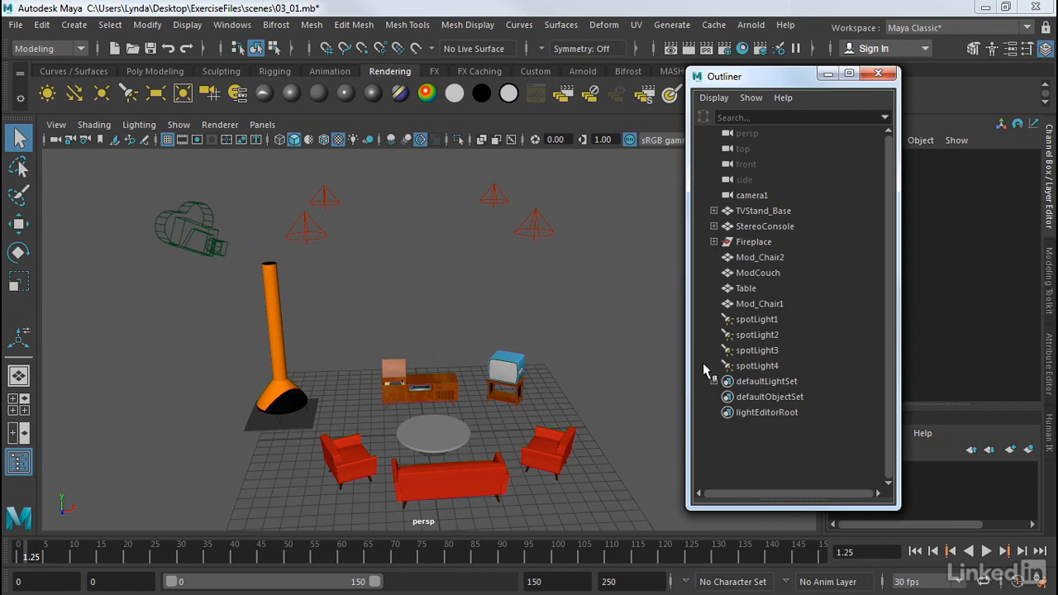
left_click(712, 98)
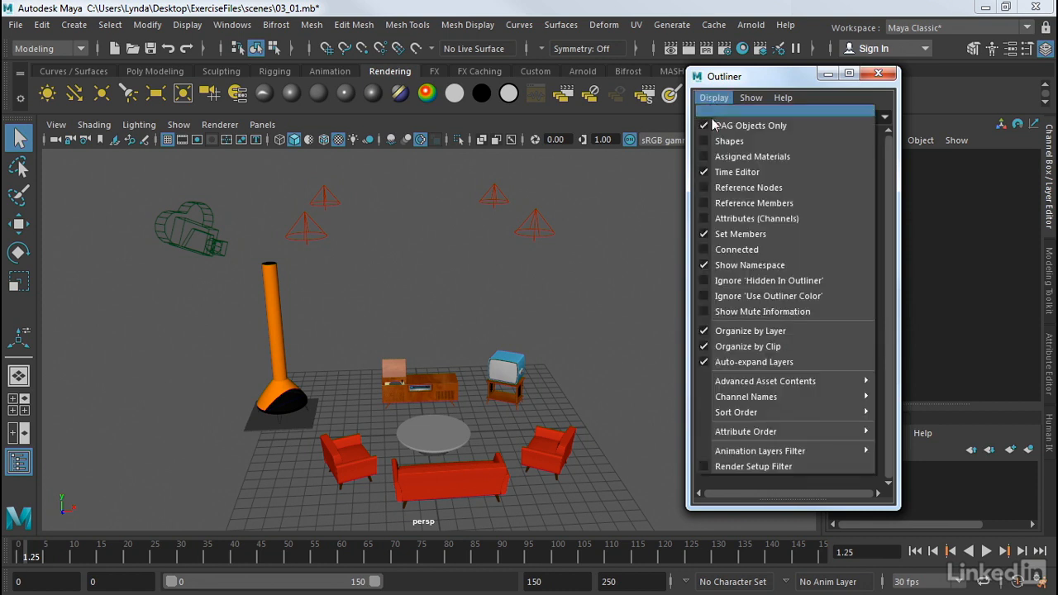
left_click(725, 142)
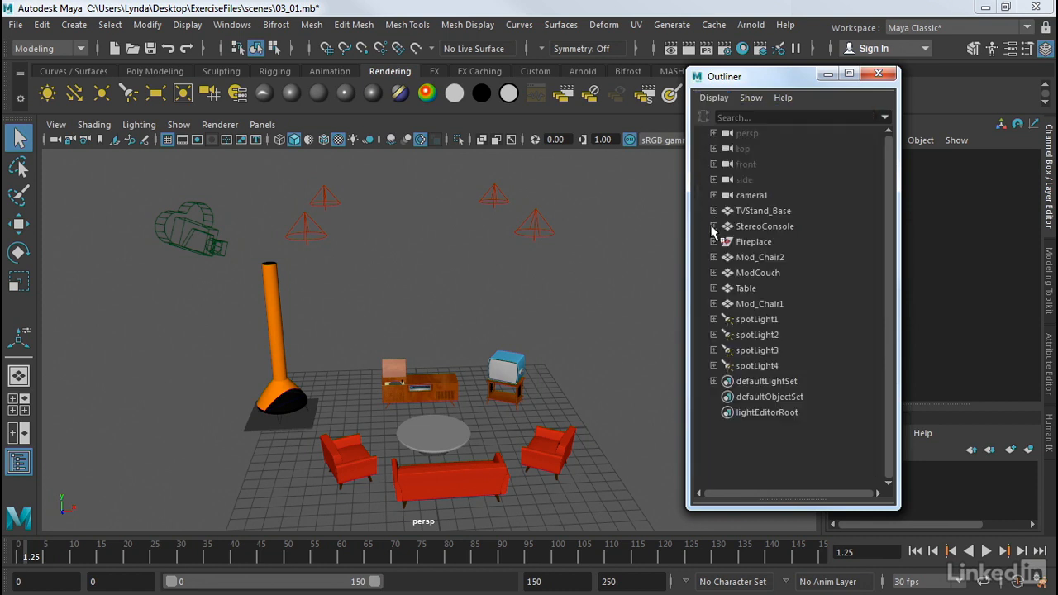
Move the Outliner clear of the Channel Box, expand Table to its TableShape node and clear the selection
left_click_drag(732, 75, 649, 83)
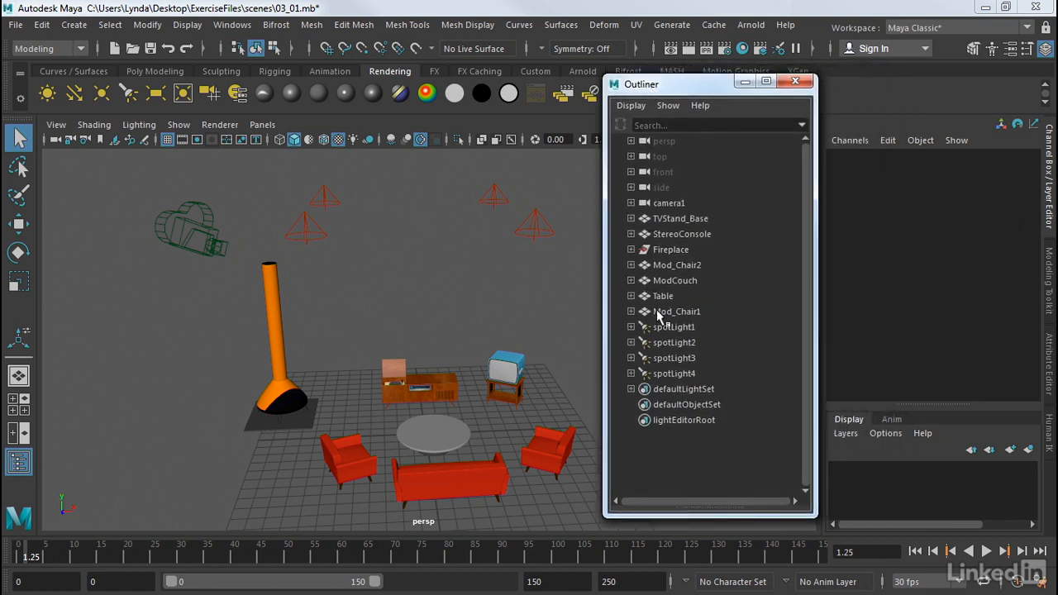
left_click(664, 299)
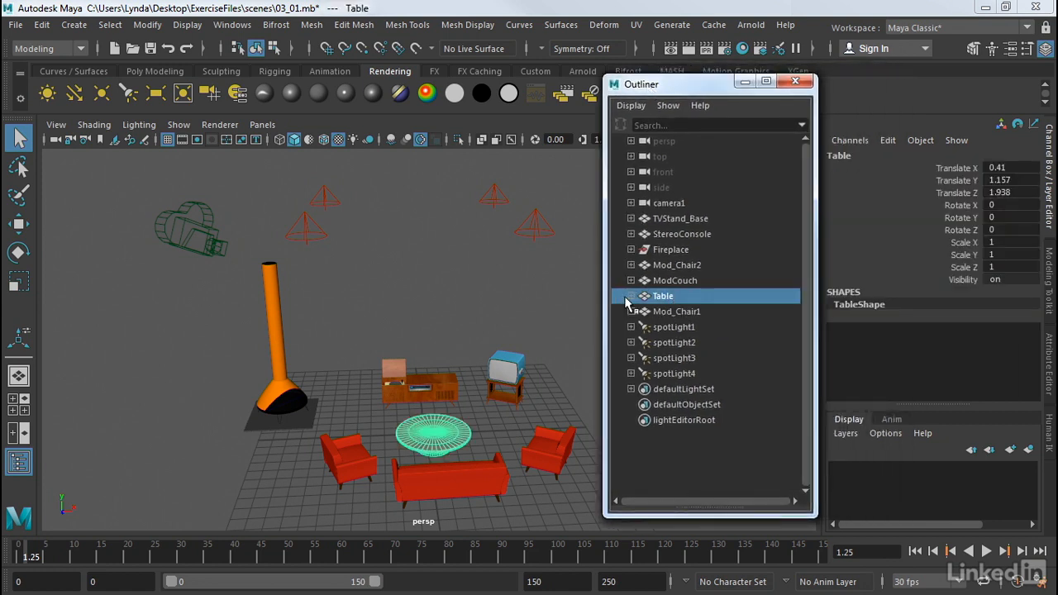
left_click(632, 296)
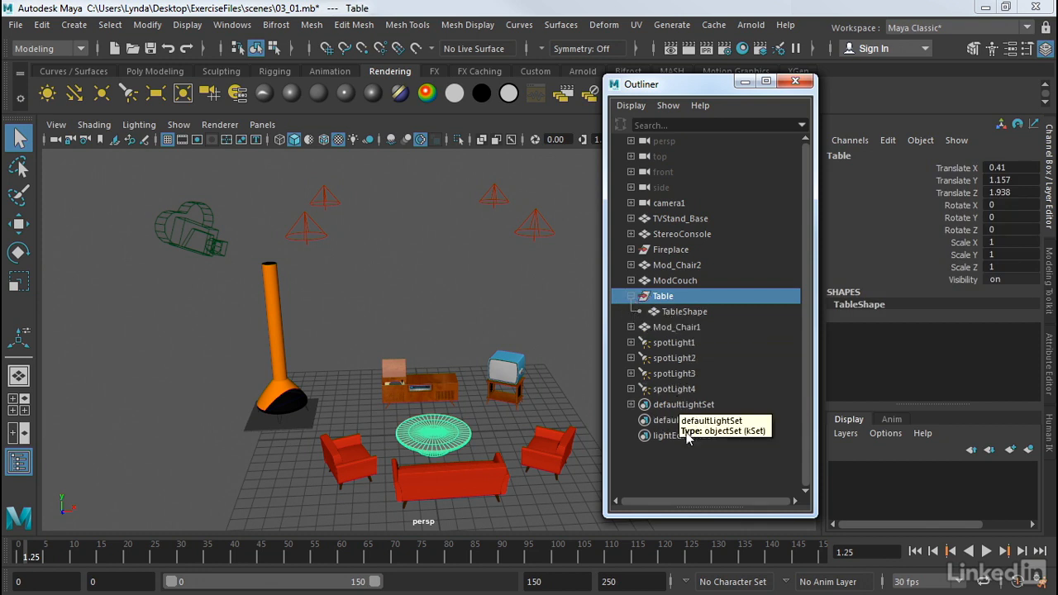
left_click(688, 472)
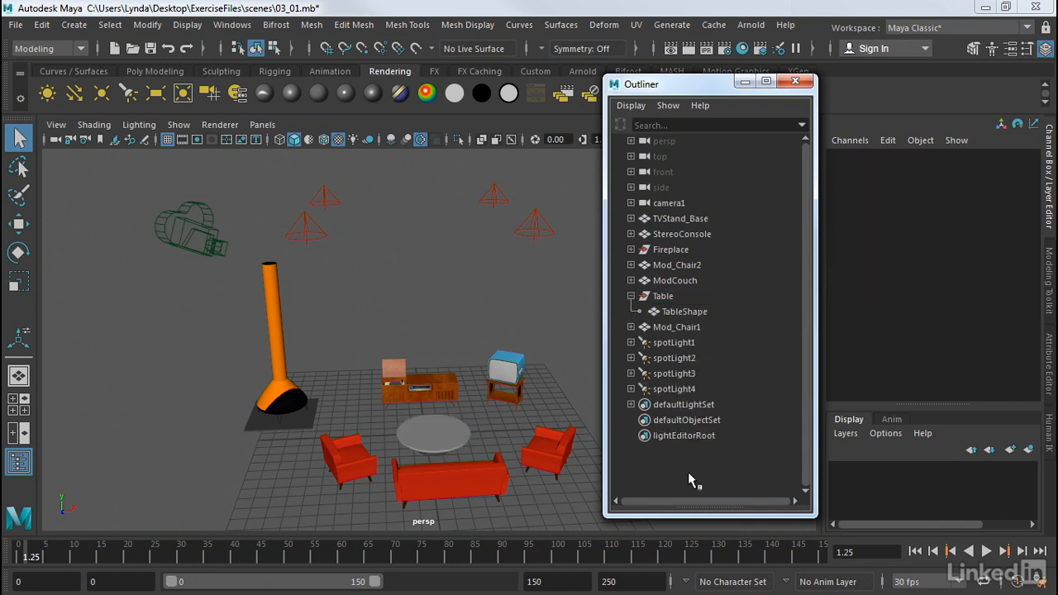
Select Table again and examine its Table transform and TableShape attributes in the Attribute Editor
left_click(668, 298)
left_click_drag(704, 85, 618, 86)
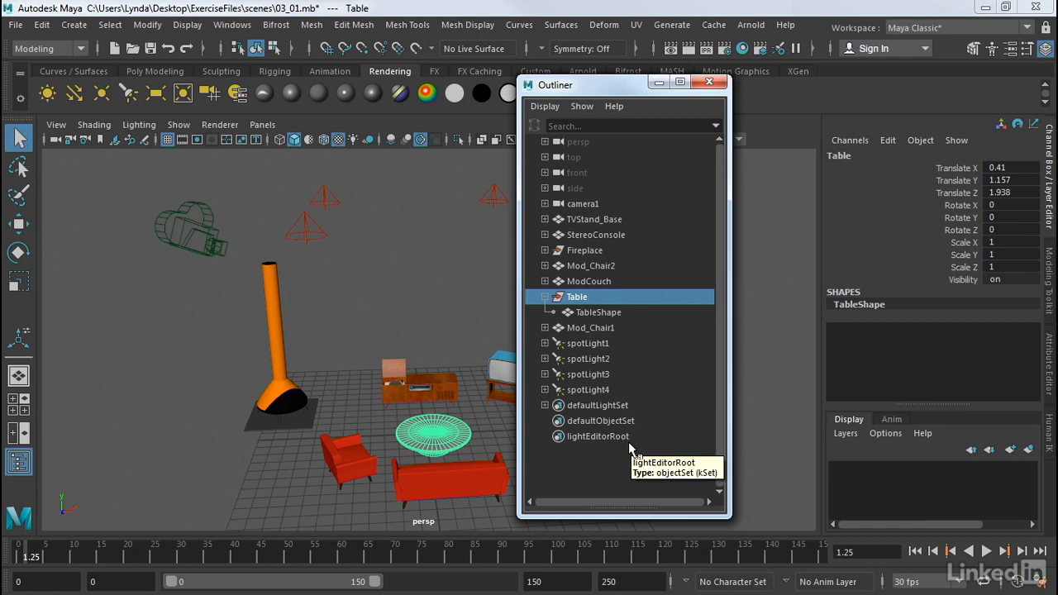
left_click(1051, 344)
left_click_drag(601, 87, 512, 95)
left_click(710, 153)
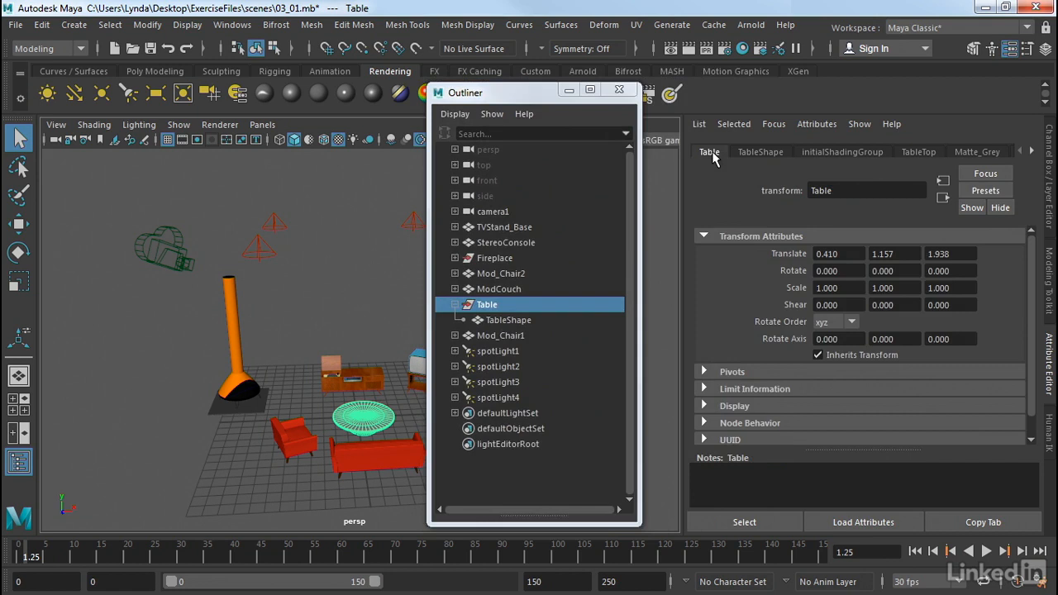
left_click(775, 154)
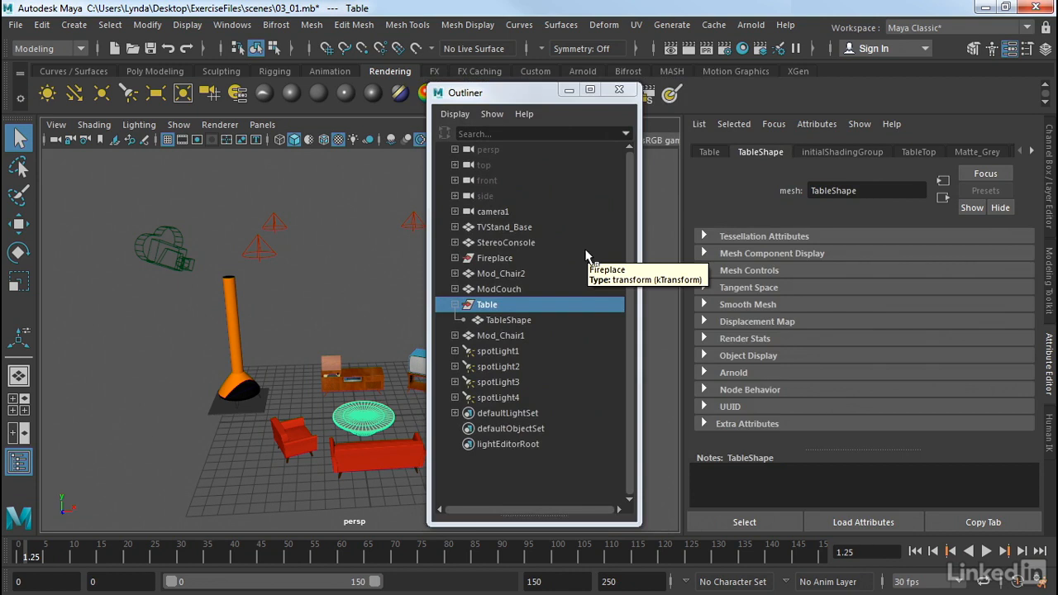
Select ModCouch and TableShape in turn and turn off the display of Shapes in the Outliner
left_click(500, 290)
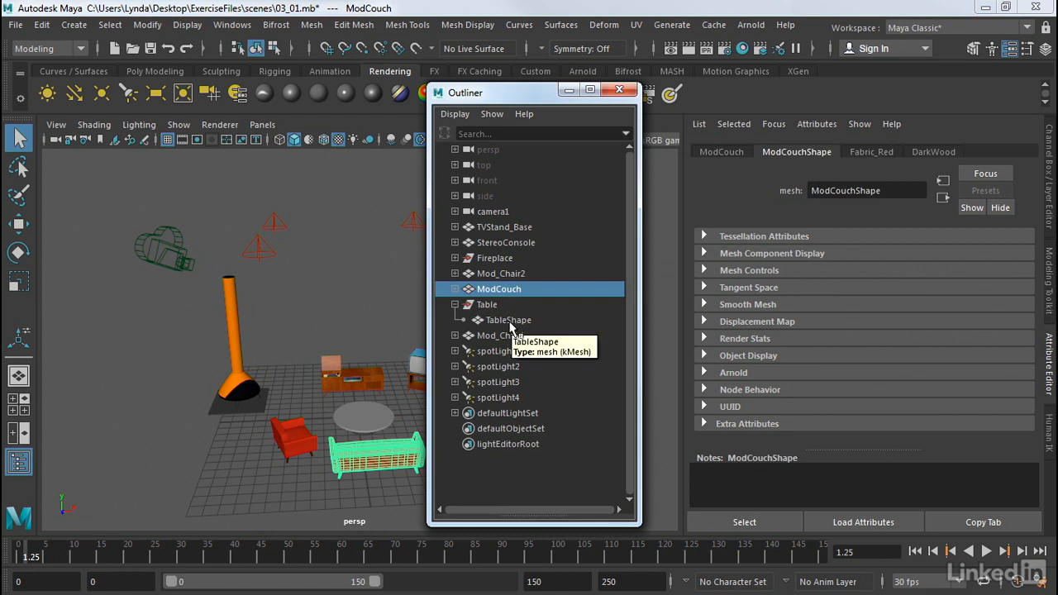
left_click(508, 321)
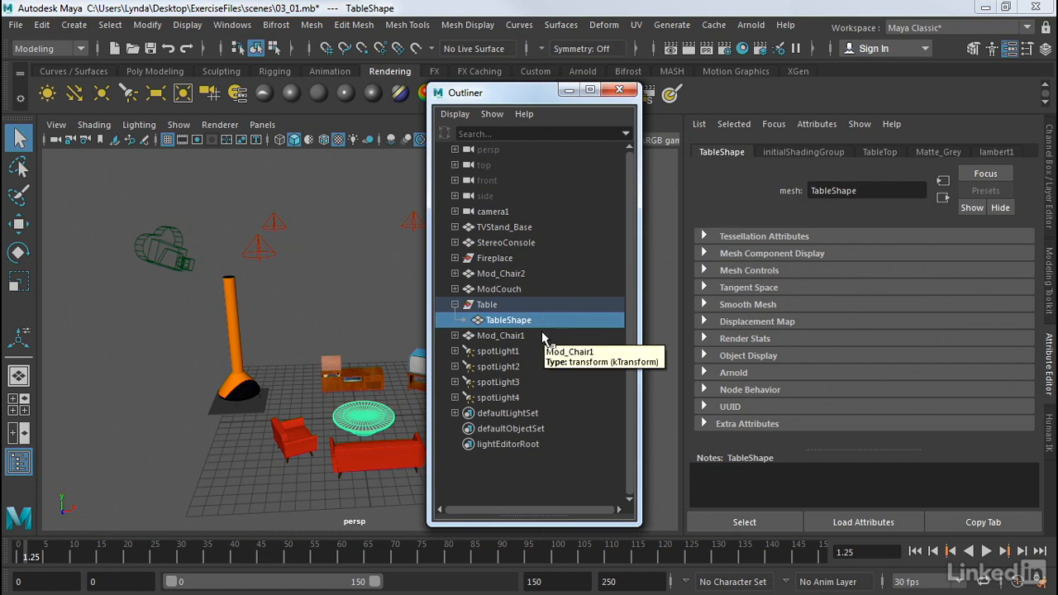
left_click(459, 114)
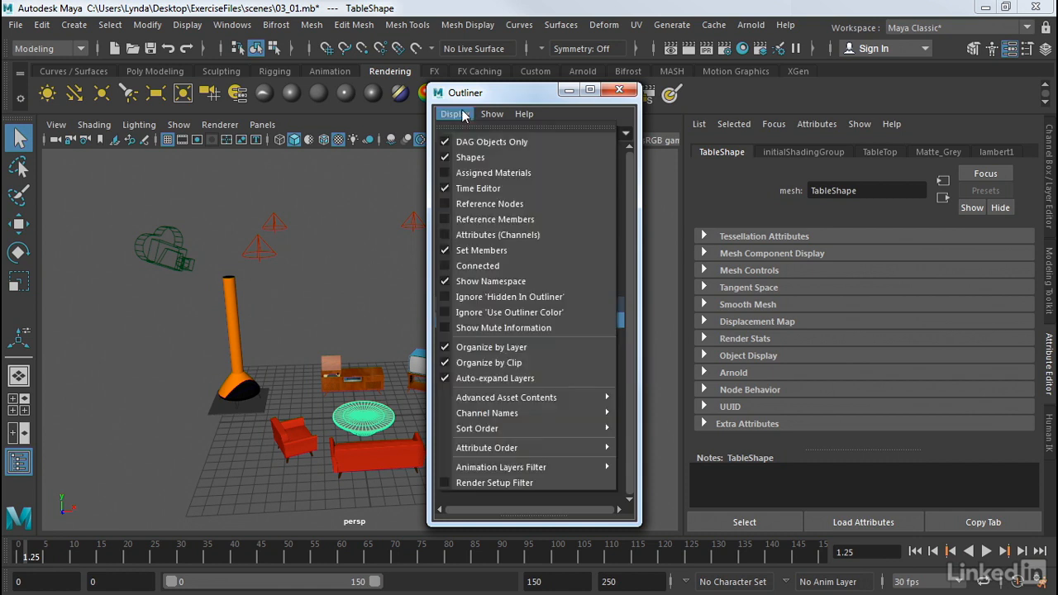
left_click(467, 157)
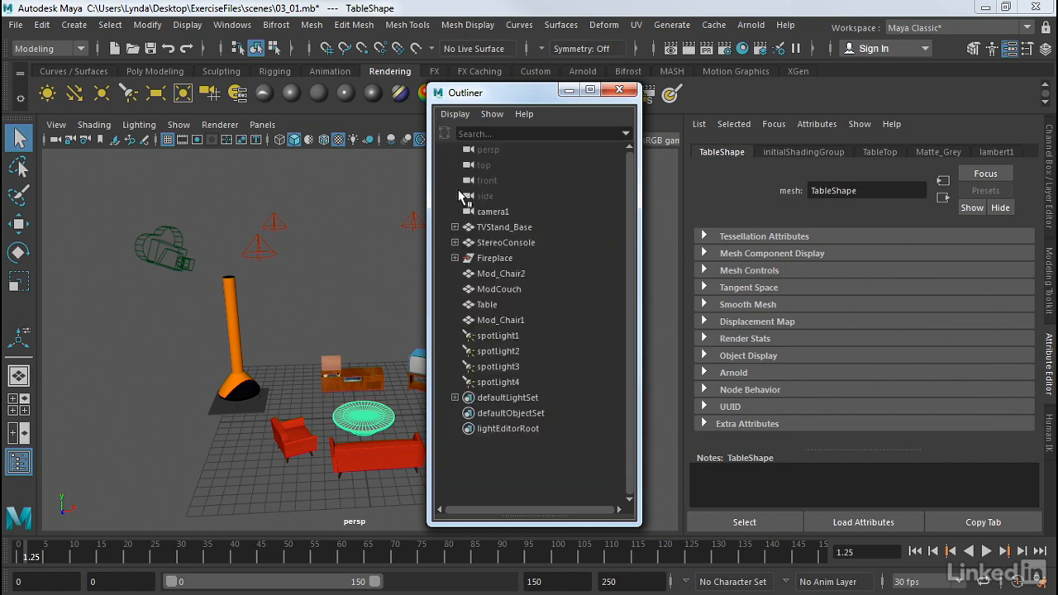
Close the Outliner and switch back to the Channel Box / Layer Editor
left_click(618, 90)
left_click(1050, 165)
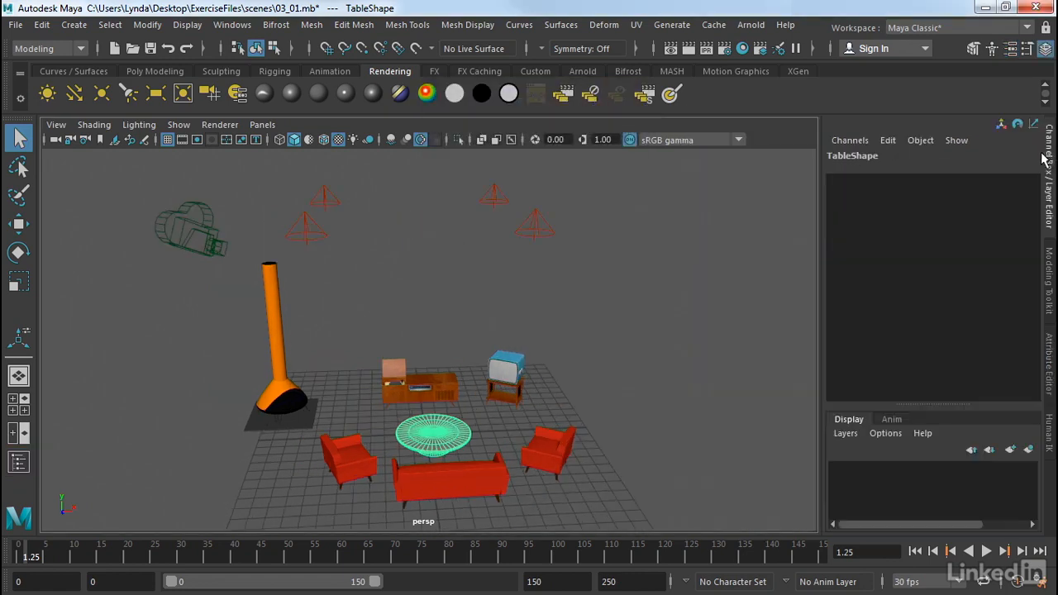
right_click_drag(438, 368, 635, 311, "alt")
left_click_drag(635, 312, 620, 284, "alt")
middle_click_drag(621, 284, 601, 294, "alt")
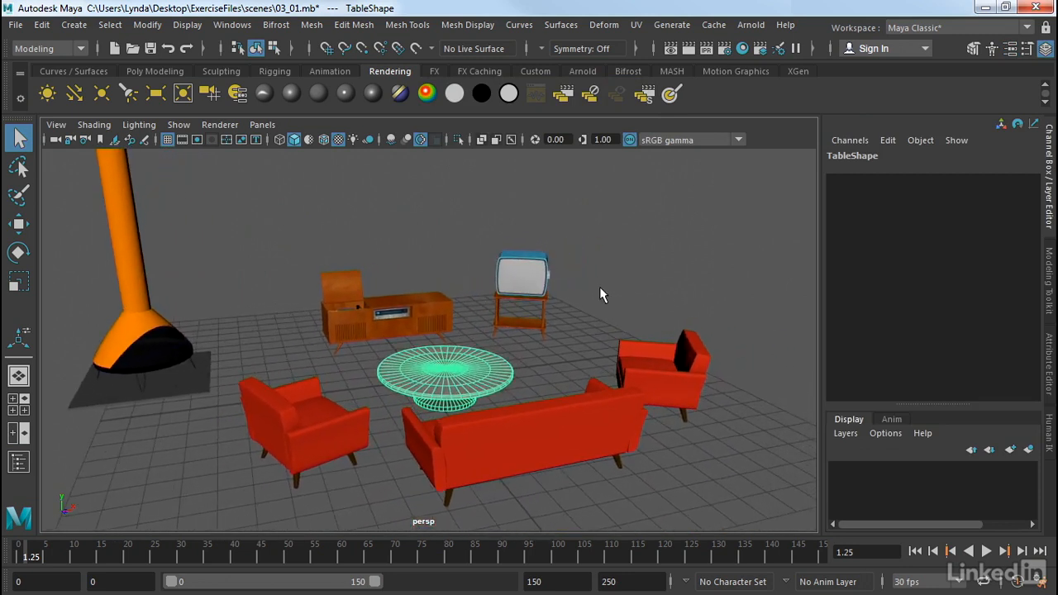